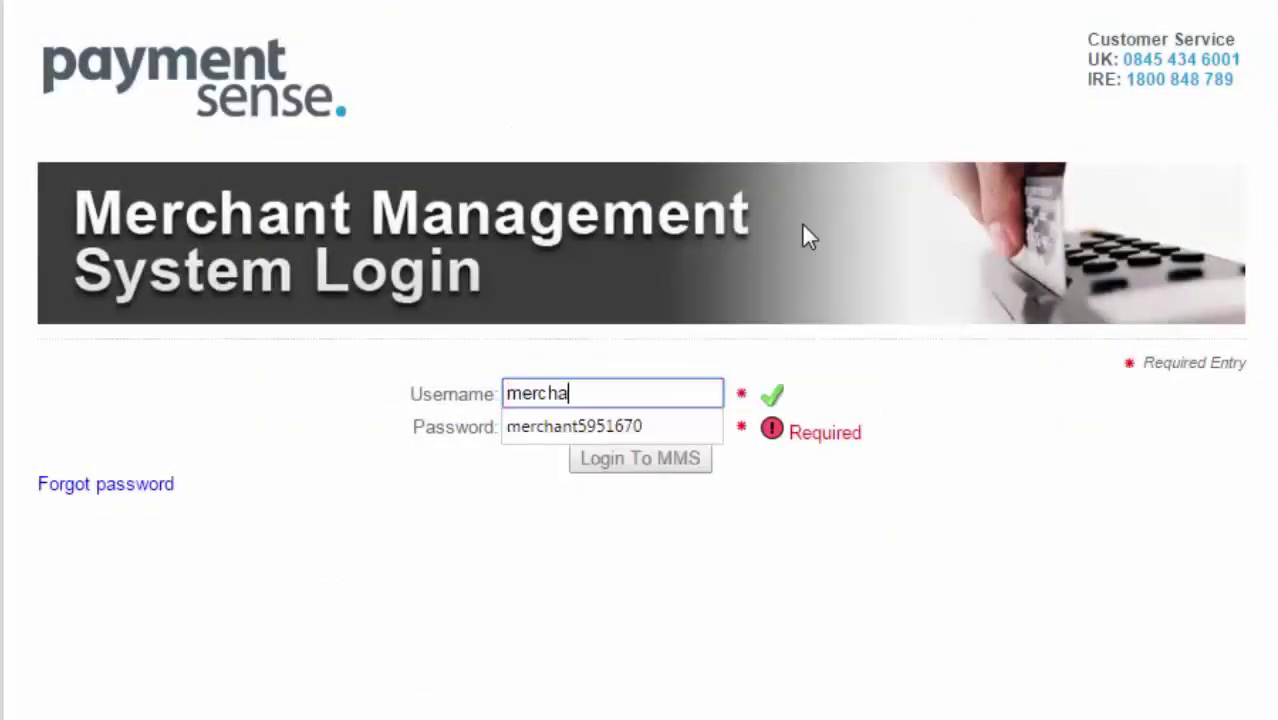
# Log in to the MMS with the merchant username and password, then open Gateway Account Administration.
pyautogui.write('nt59516')
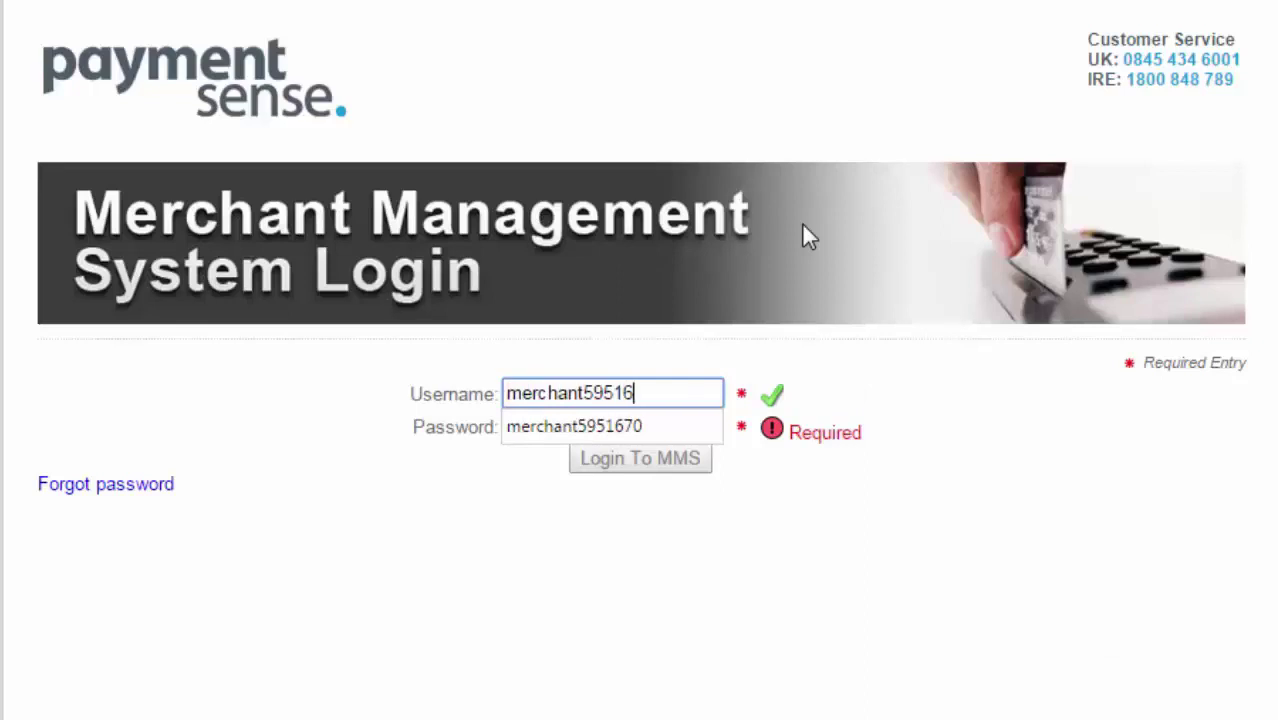
pyautogui.write('70')
pyautogui.press('Tab')
pyautogui.write('****')
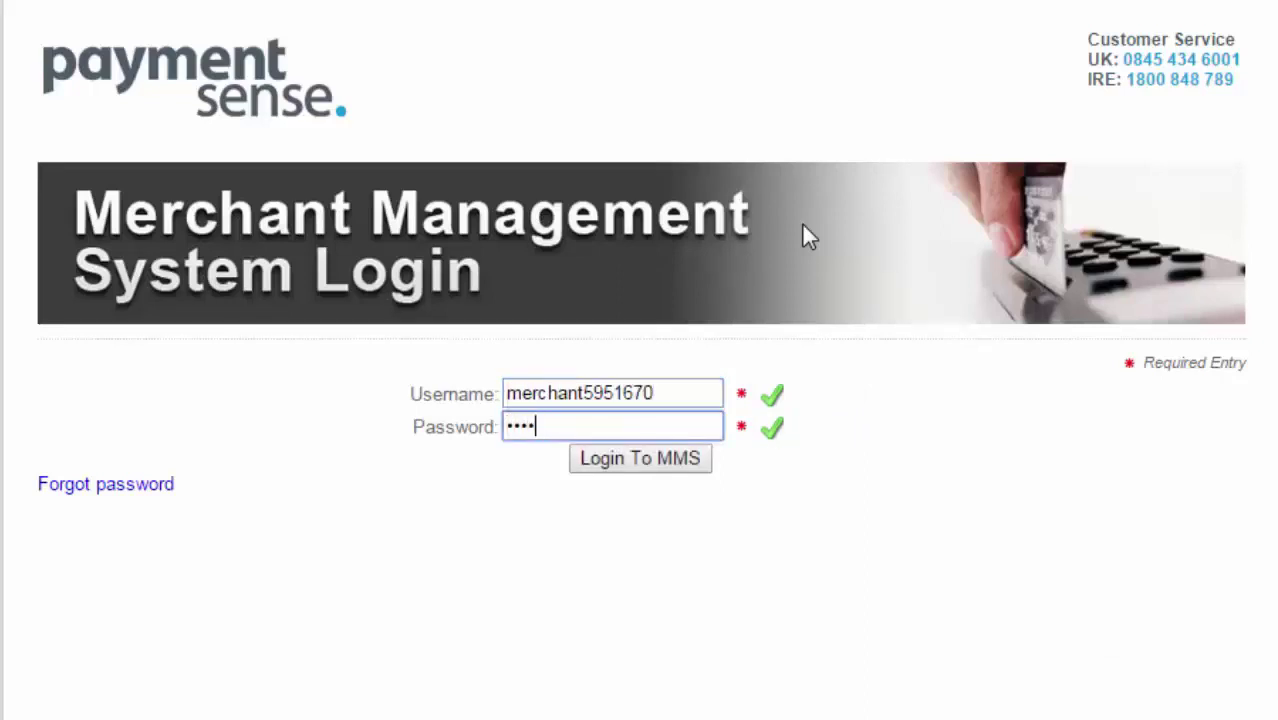
pyautogui.write('*****')
pyautogui.press('Return')
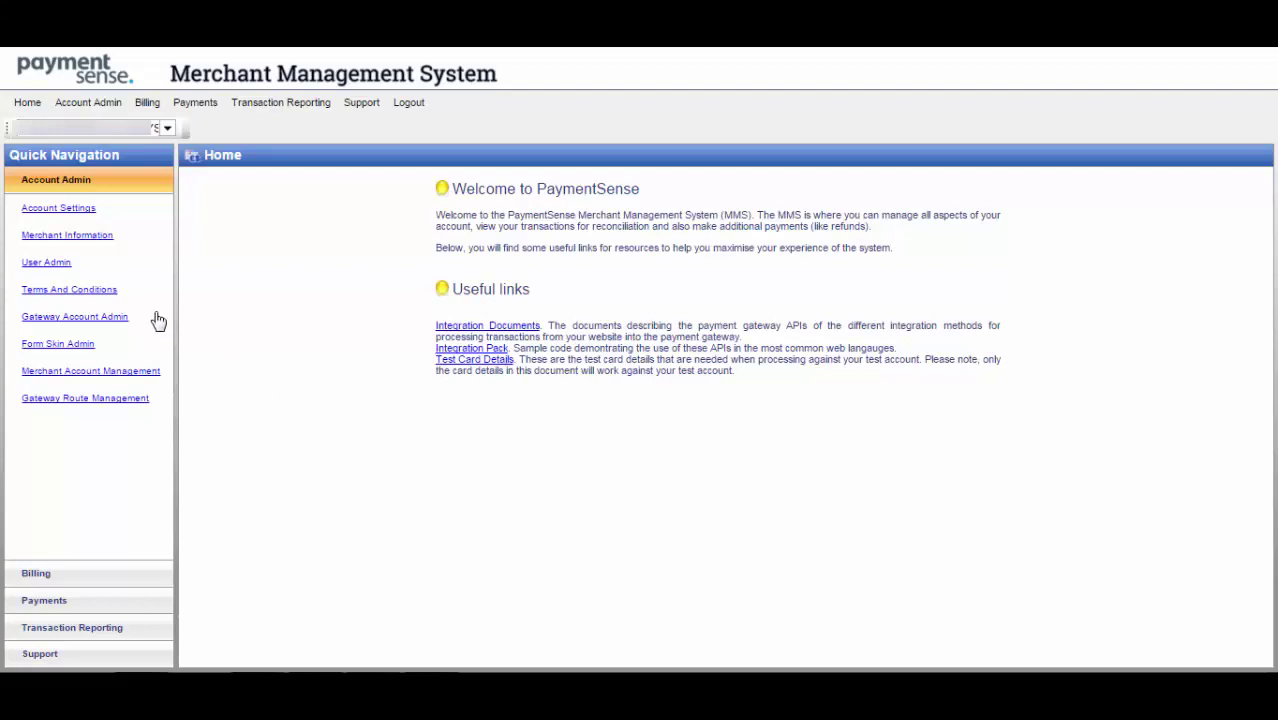
pyautogui.click(123, 321)
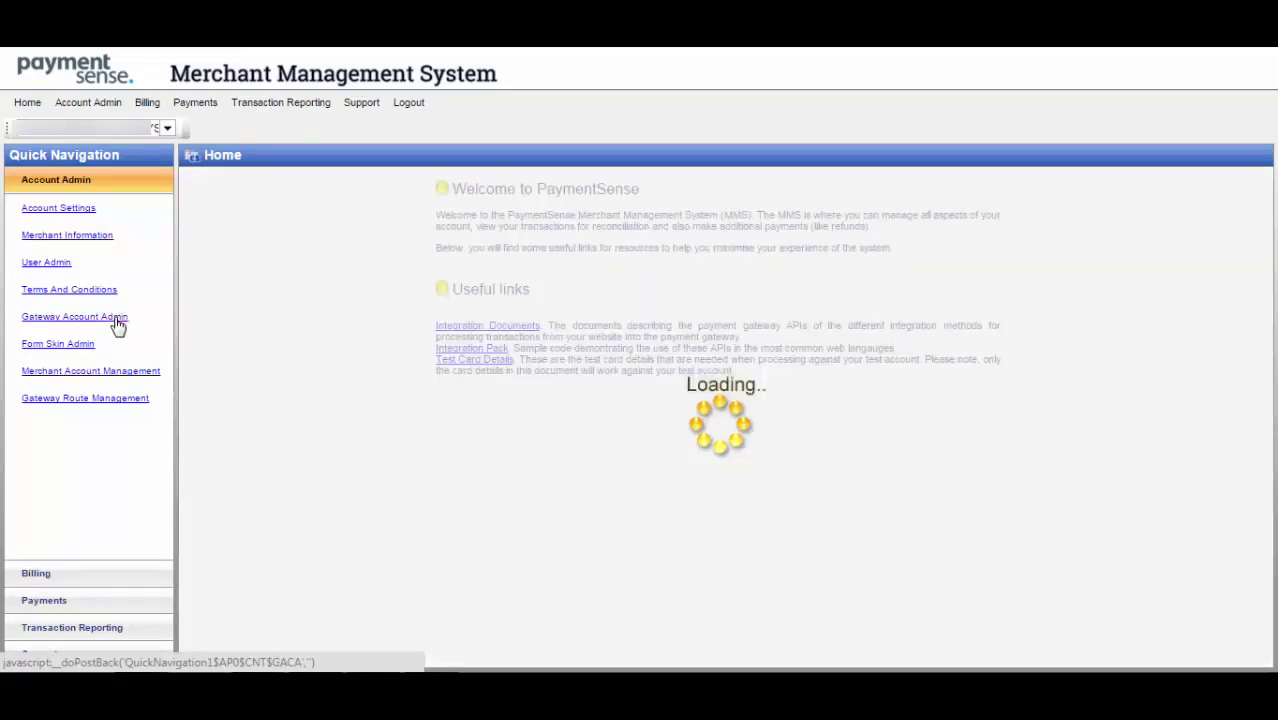
# Enter the new gateway account password and move to the confirmation field.
pyautogui.scroll(-1, 592, 522)
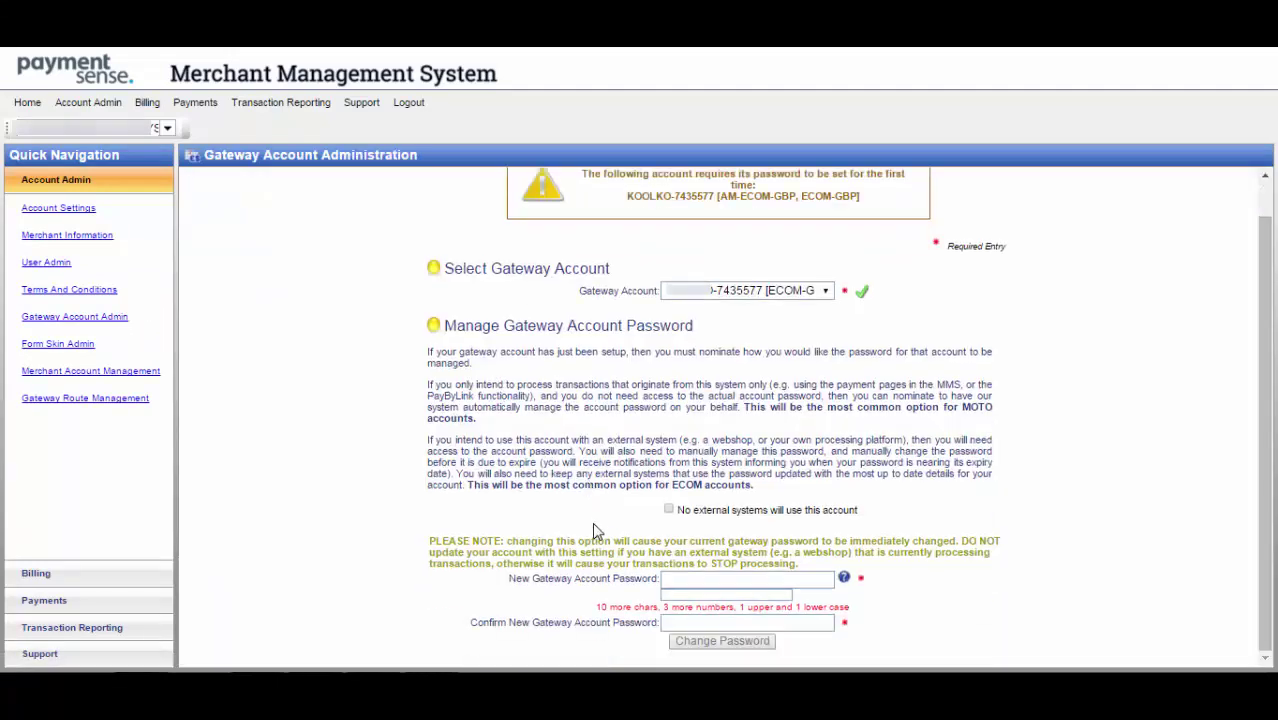
pyautogui.click(680, 578)
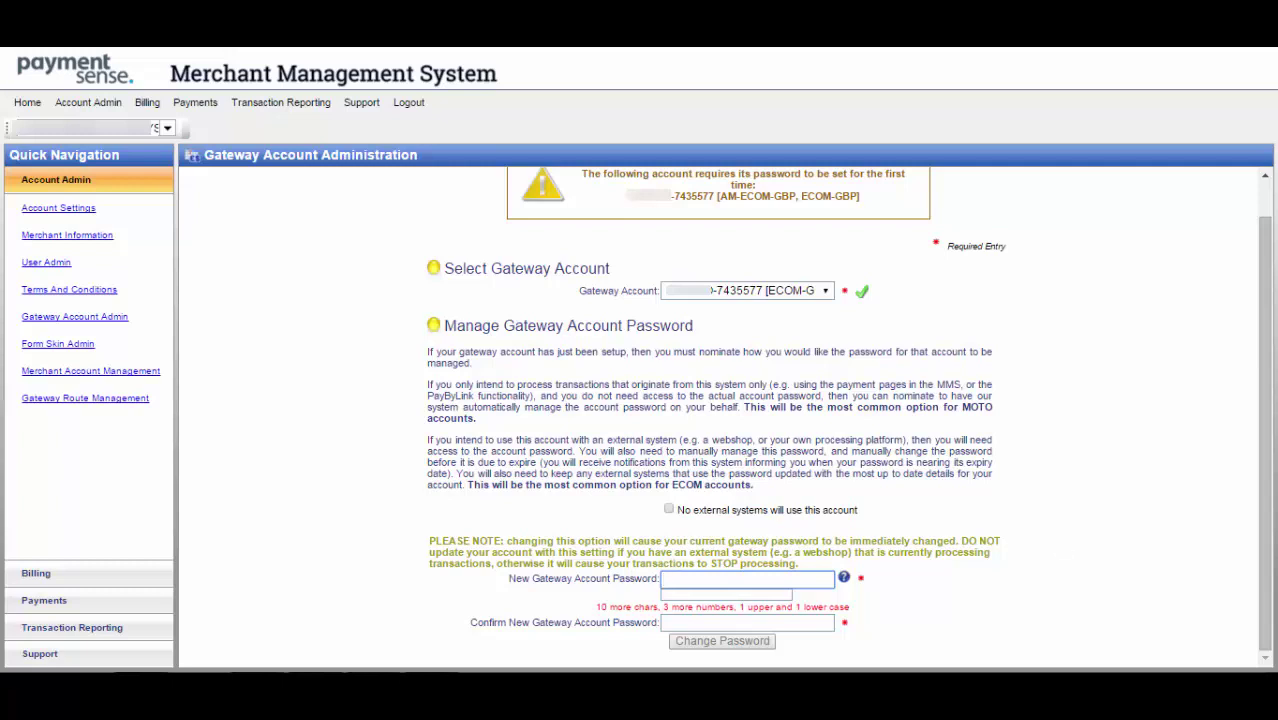
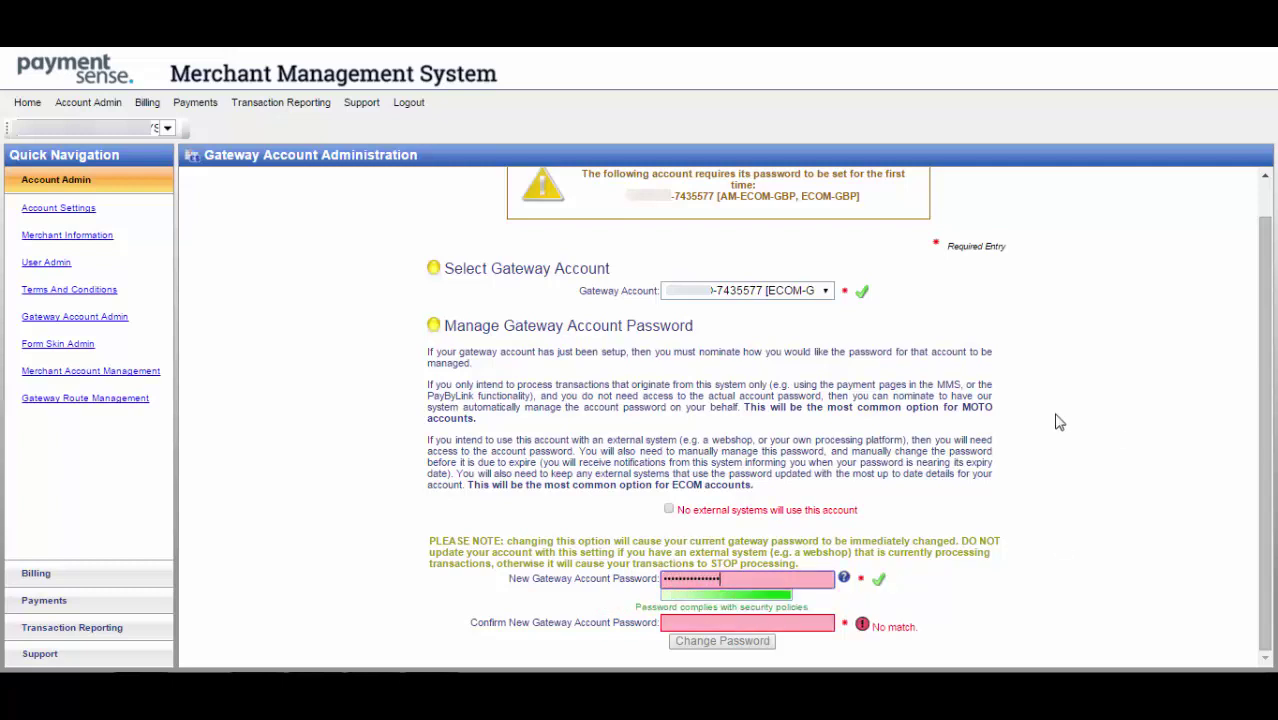
pyautogui.click(828, 623)
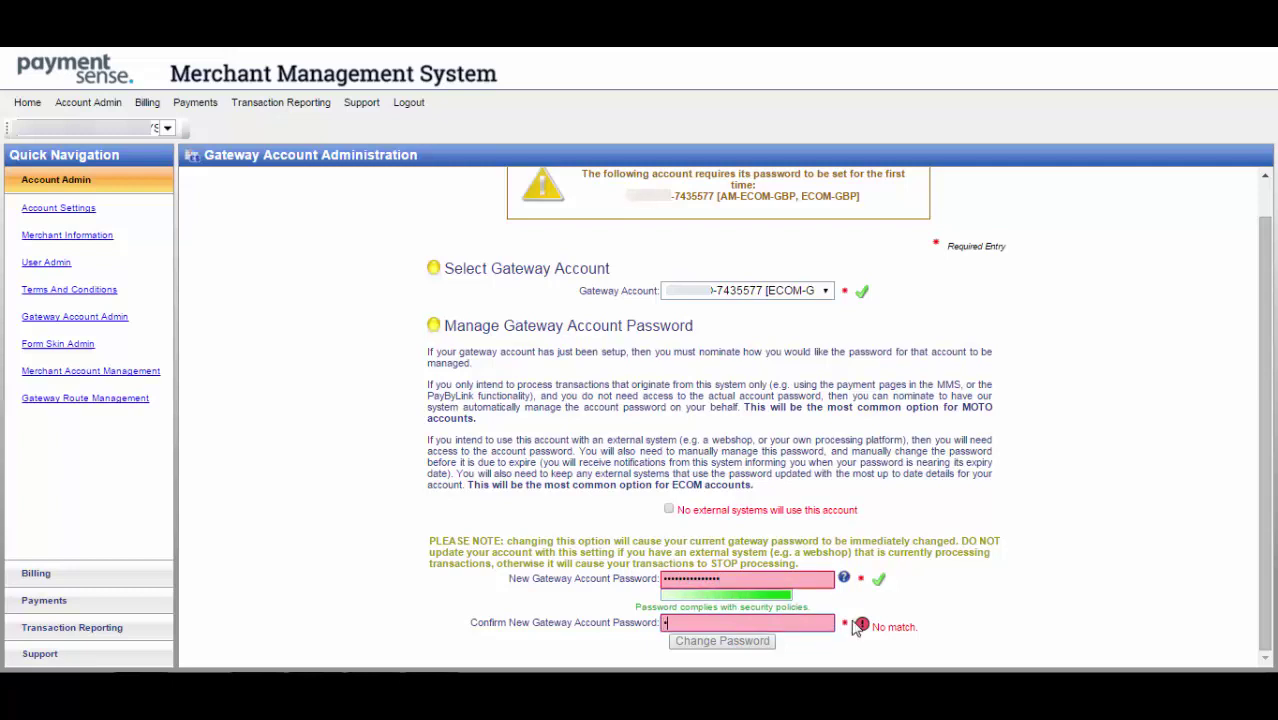
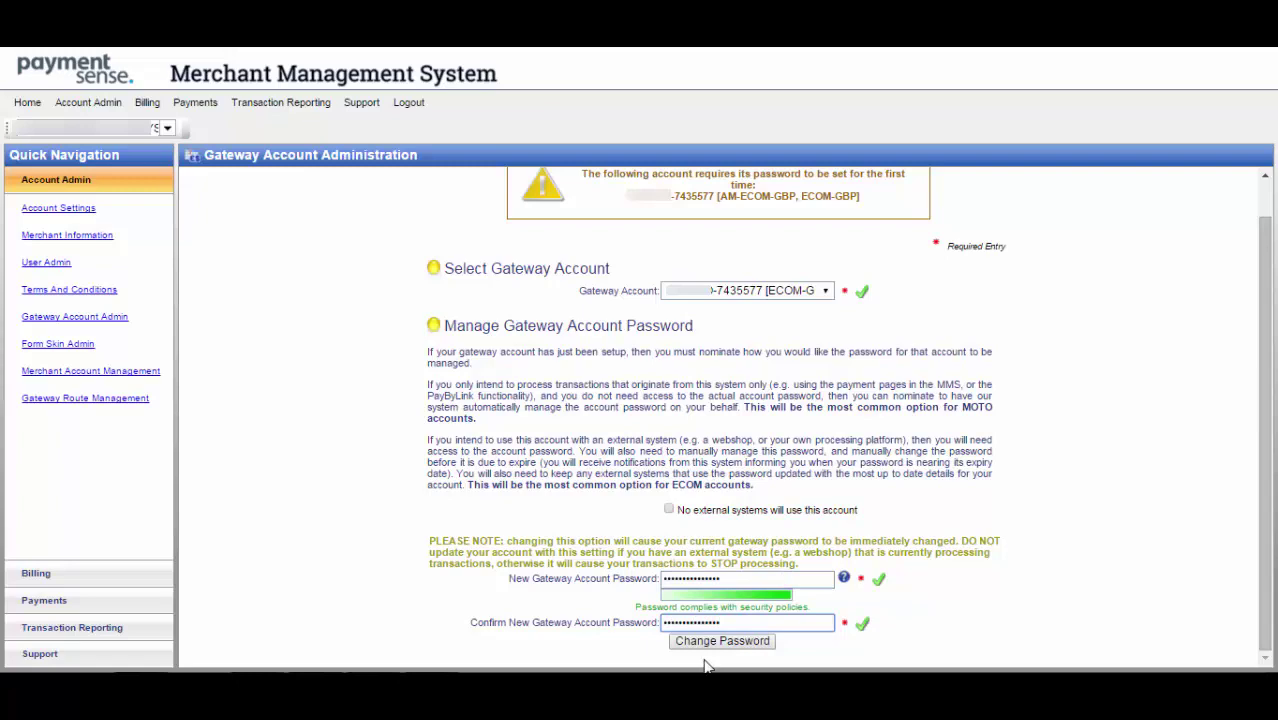
# Save the new gateway password, then select the PreShared Key value in Account Settings.
pyautogui.click(709, 642)
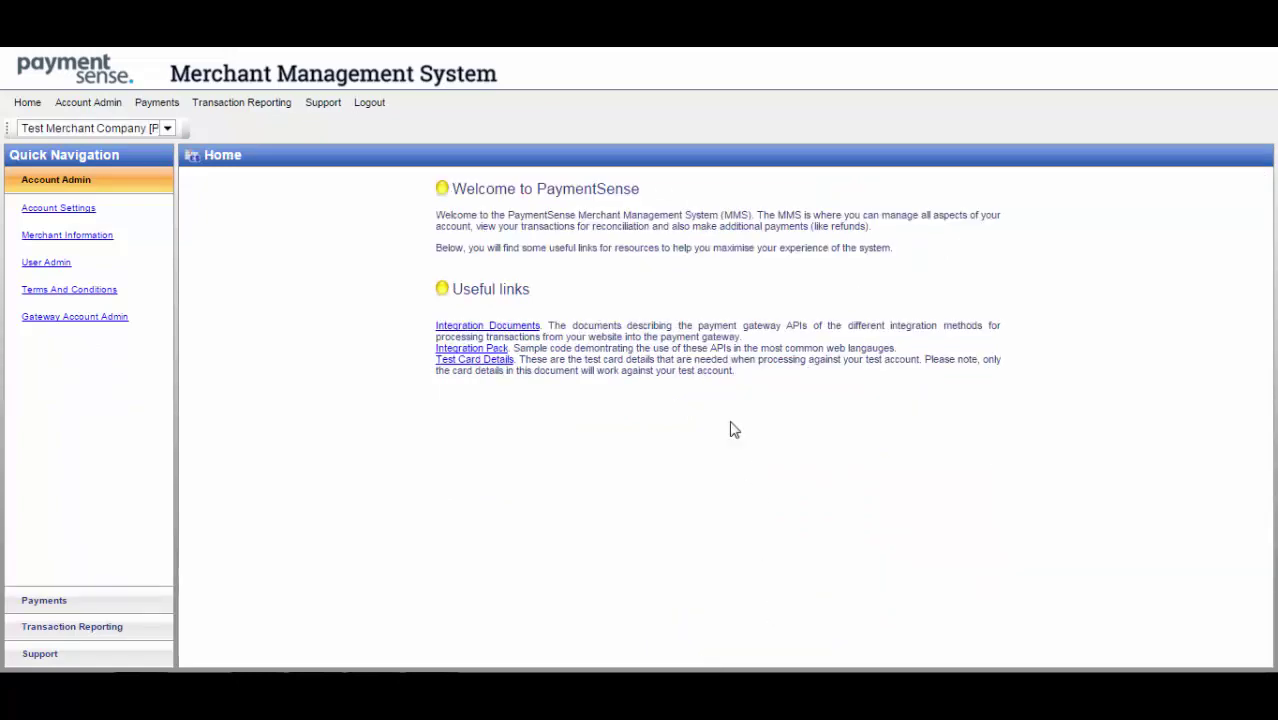
pyautogui.click(85, 214)
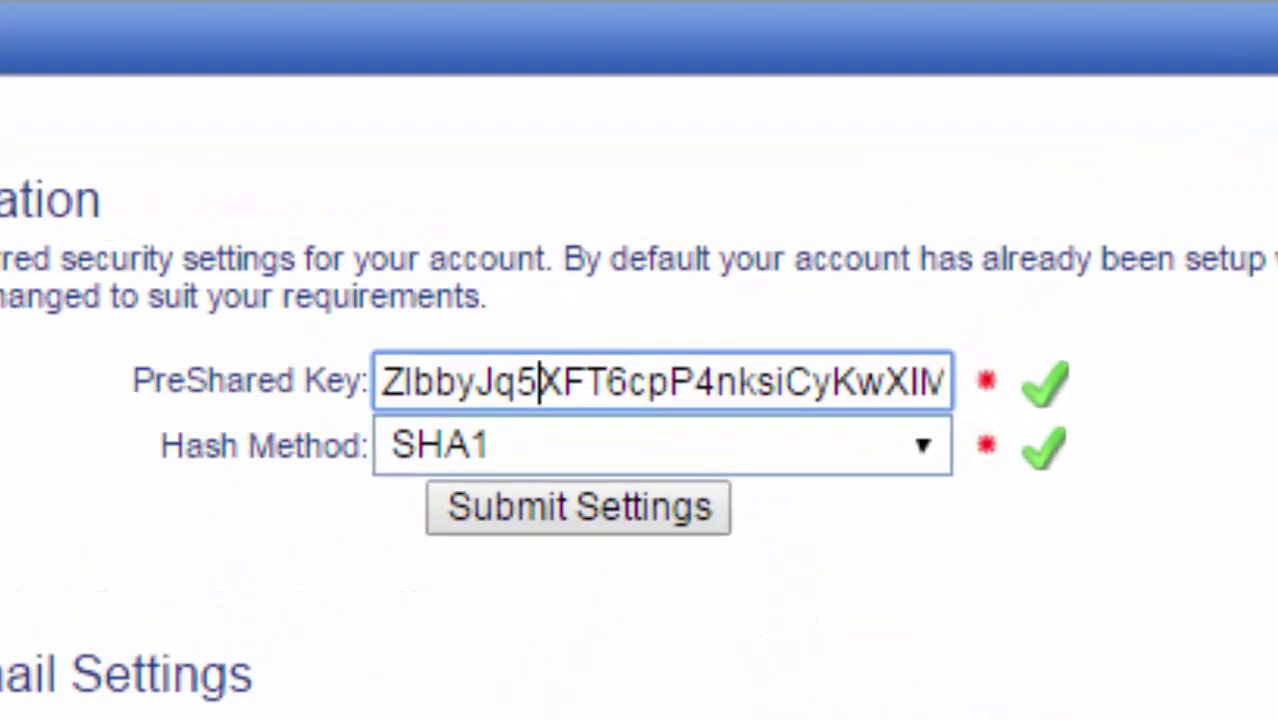
pyautogui.hotkey('ctrl', 'a')
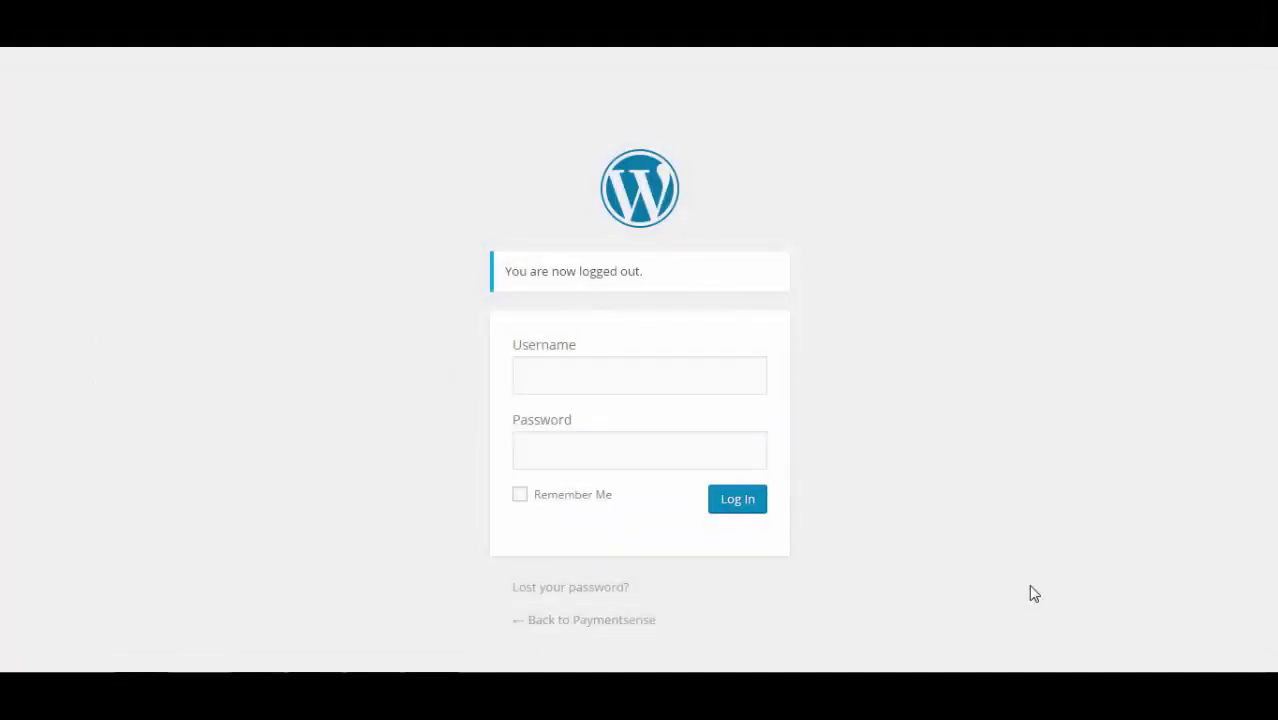
# Log in to the WordPress admin with the site username and password.
pyautogui.click(750, 377)
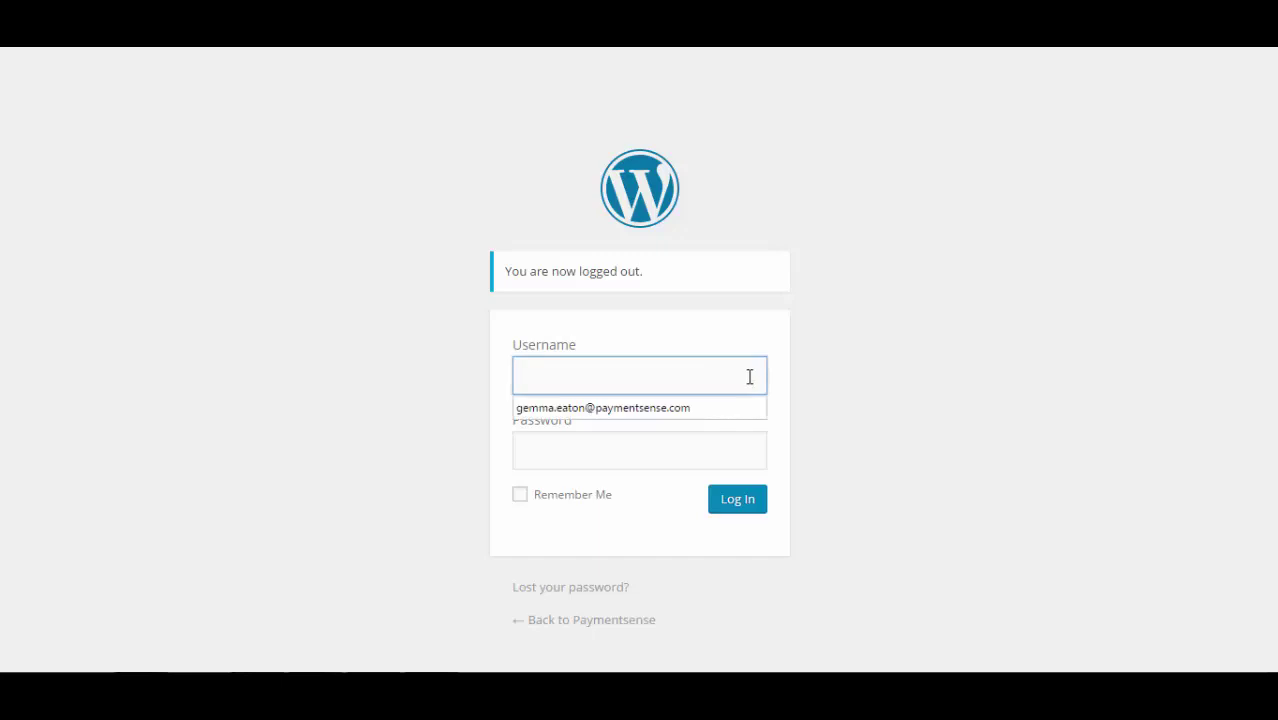
pyautogui.write('paymentg_ryan')
pyautogui.press('Tab')
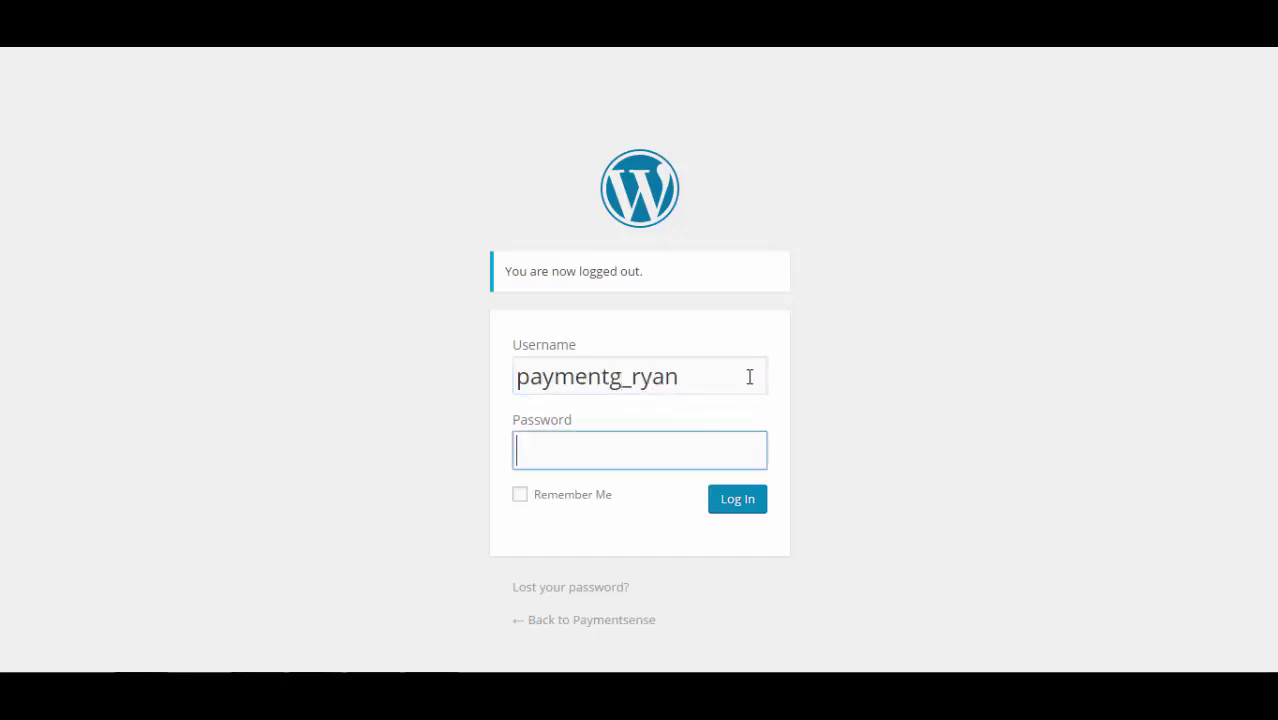
pyautogui.write('••••••••')
pyautogui.press('Return')
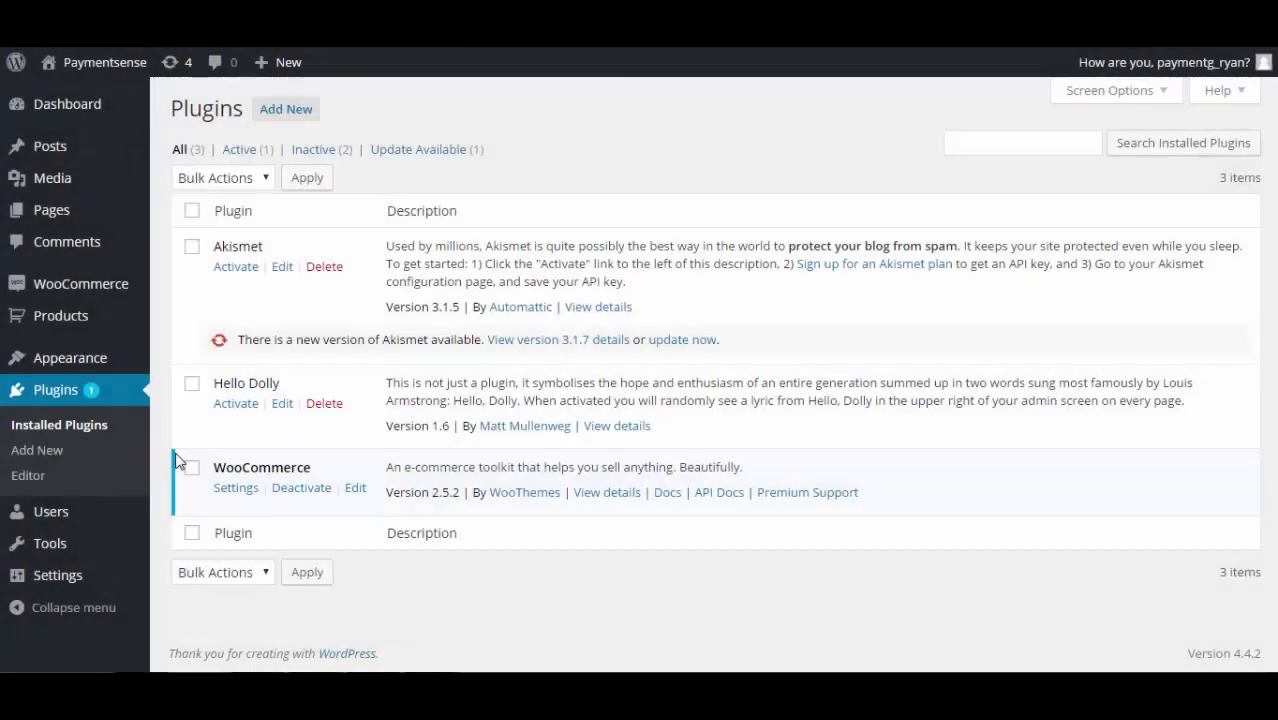
# Upload, install and activate paymentsense_woocommerce_module.zip as a new plugin.
pyautogui.click(303, 114)
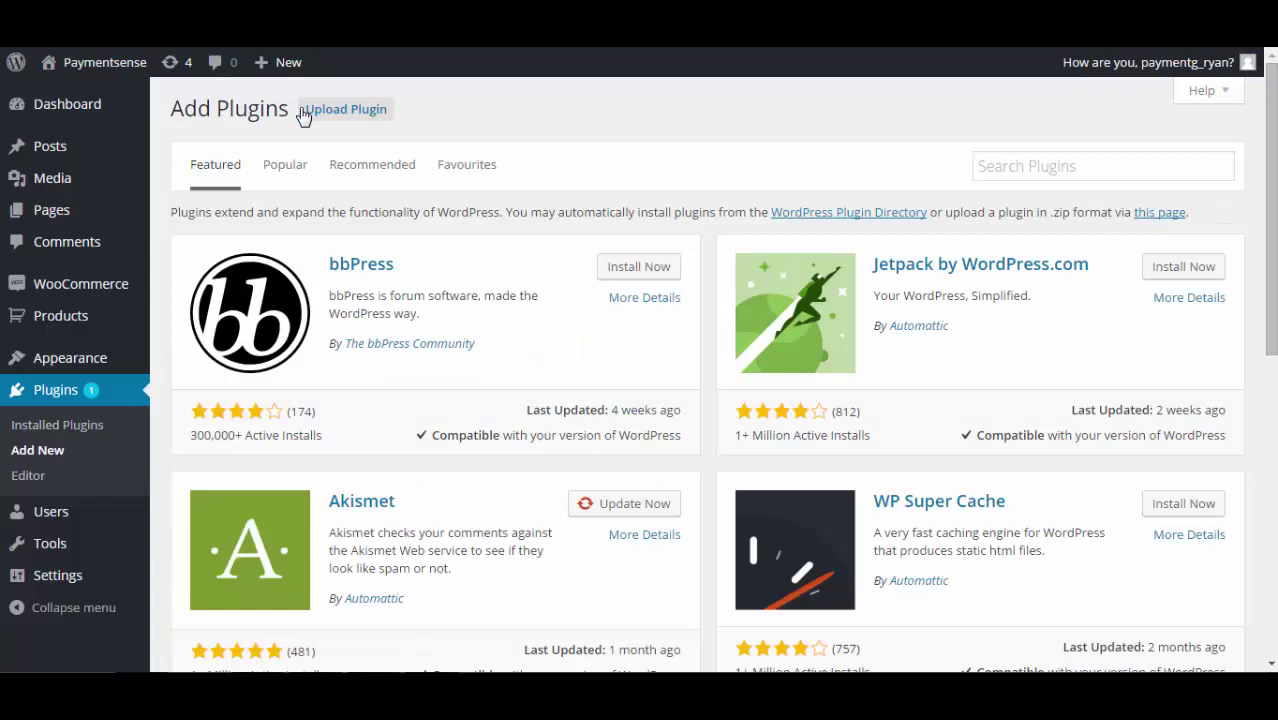
pyautogui.click(305, 112)
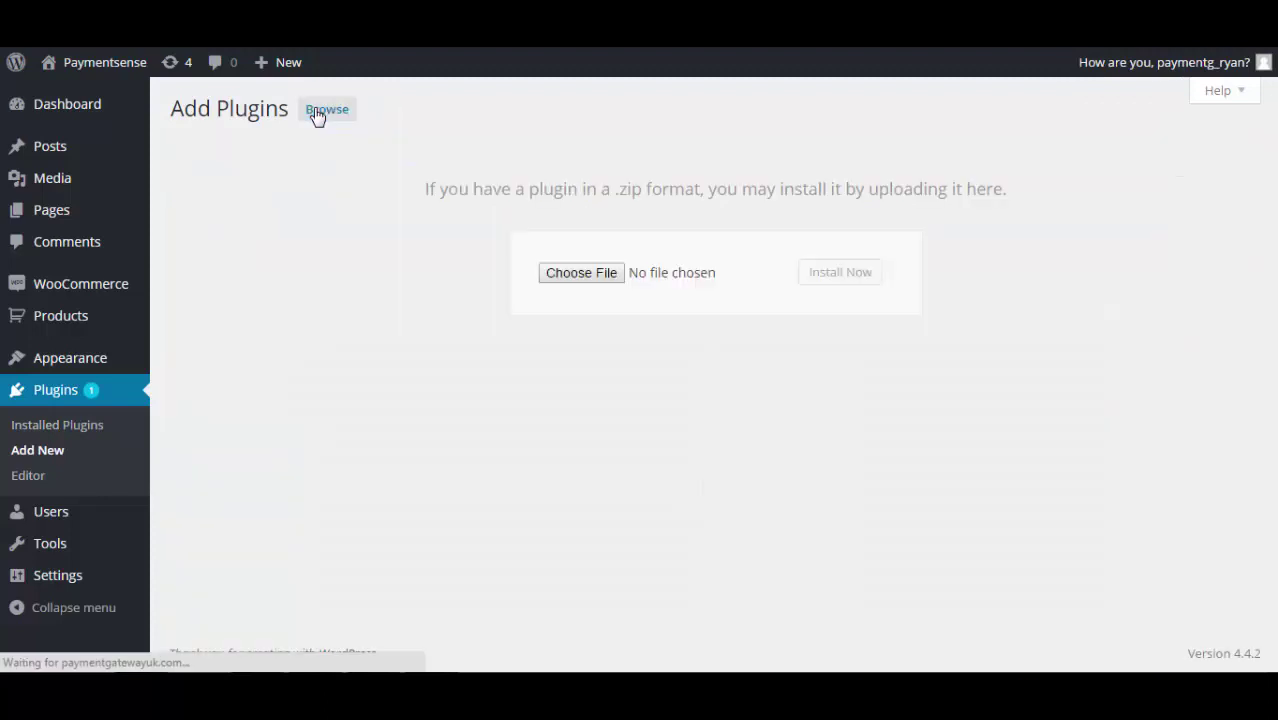
pyautogui.click(583, 277)
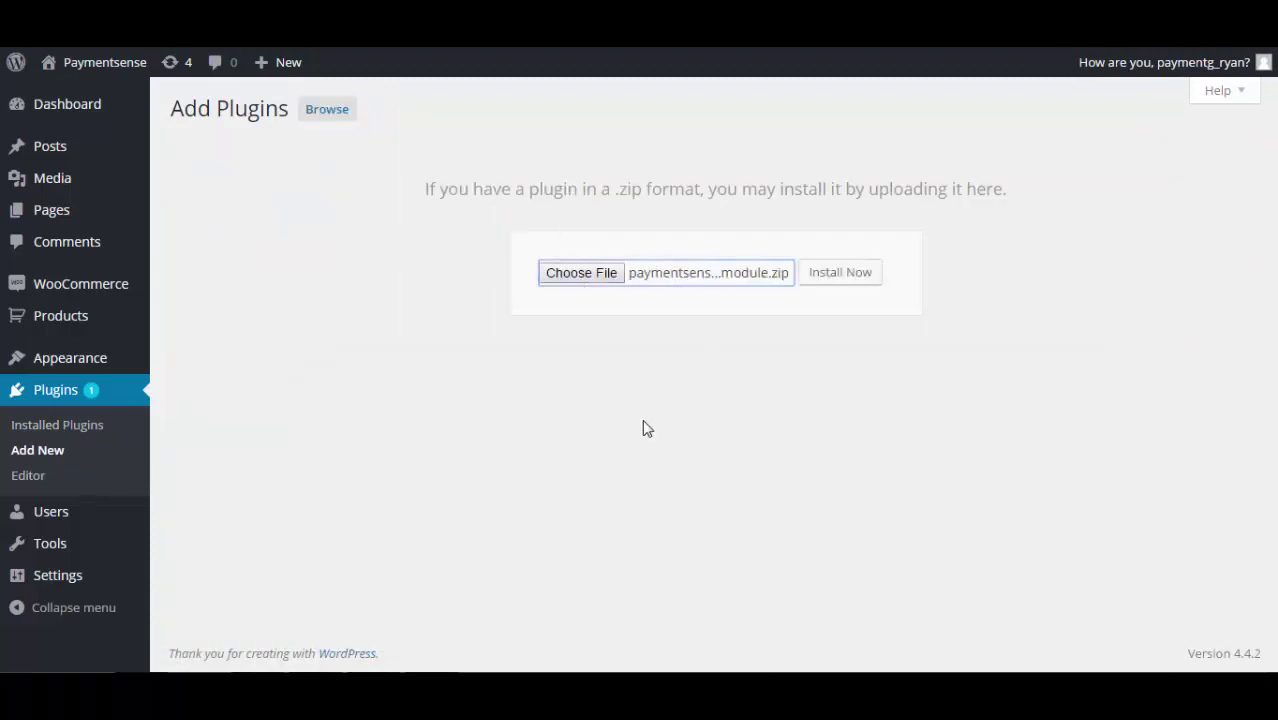
pyautogui.click(848, 275)
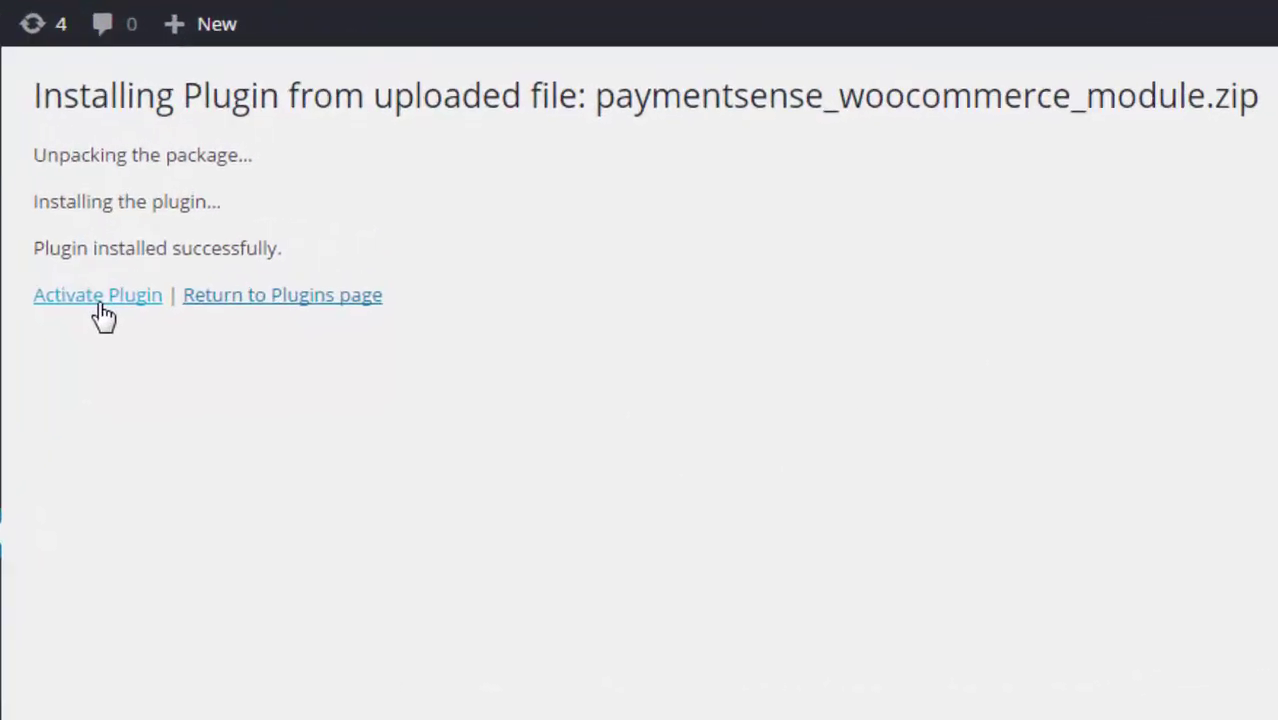
pyautogui.click(103, 312)
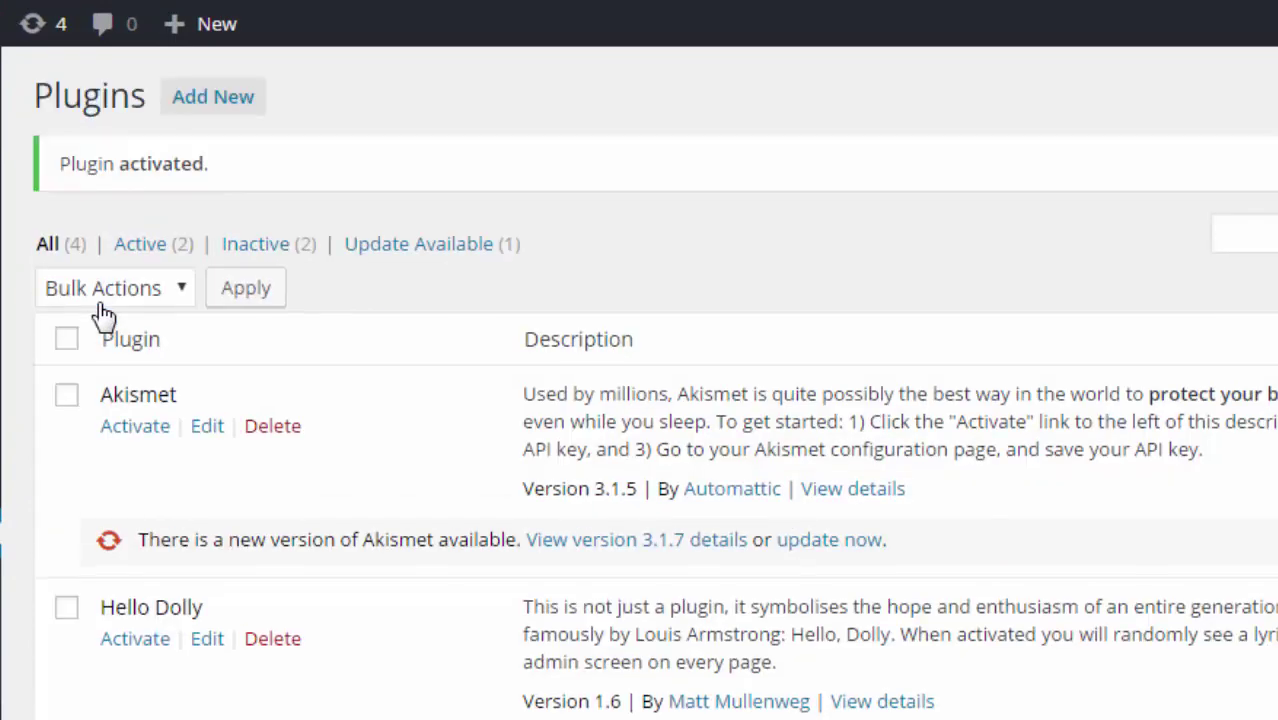
pyautogui.scroll(-2, 166, 370)
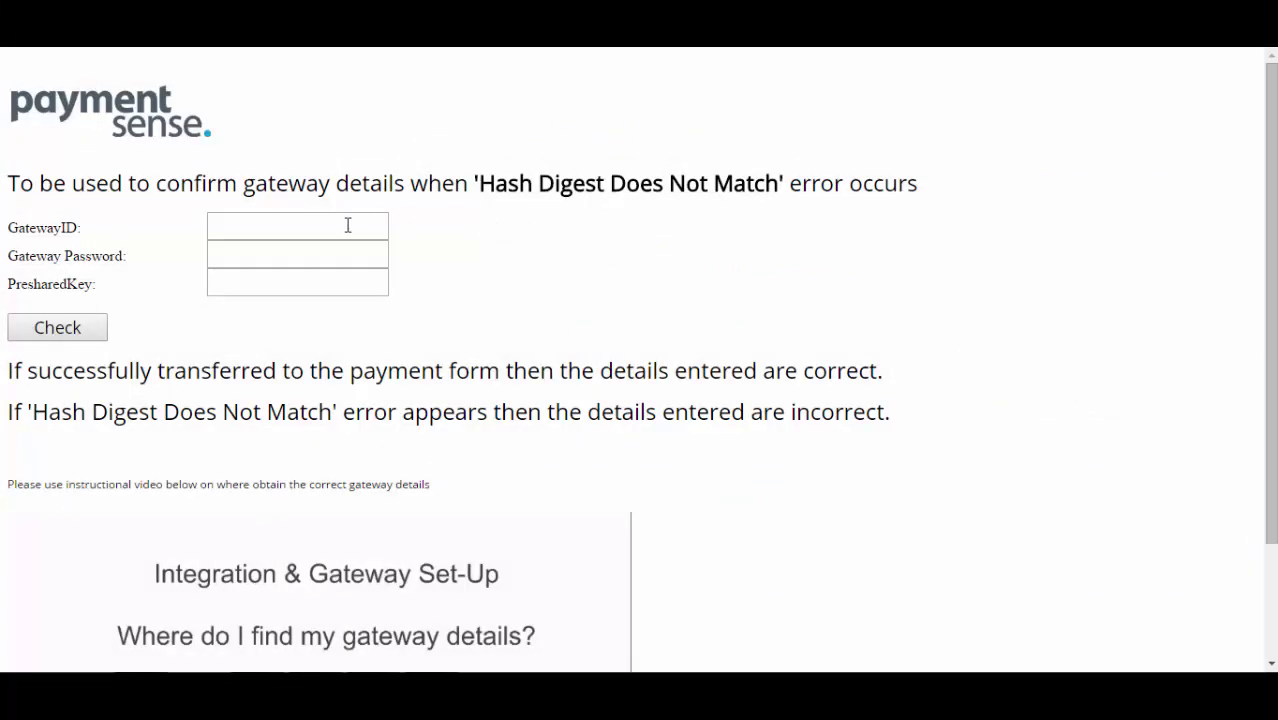
# Enter the gateway ID, gateway password and pasted pre-shared key, and run the check.
pyautogui.click(347, 225)
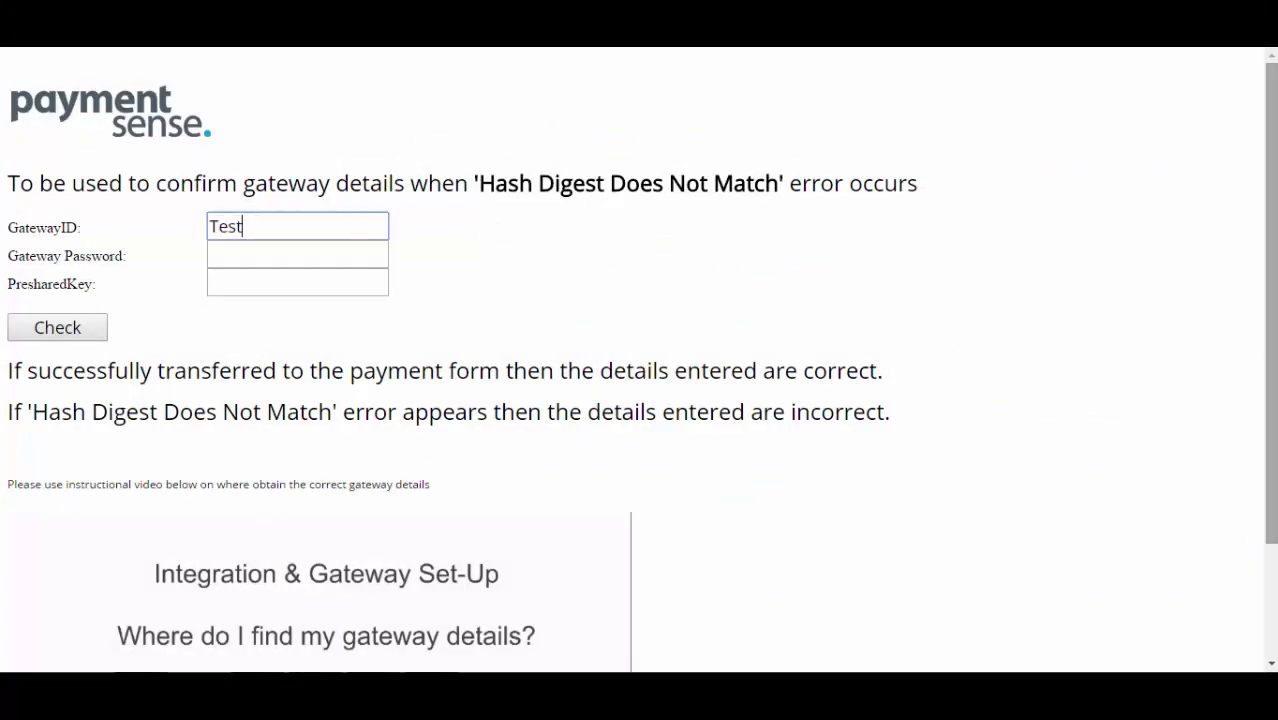
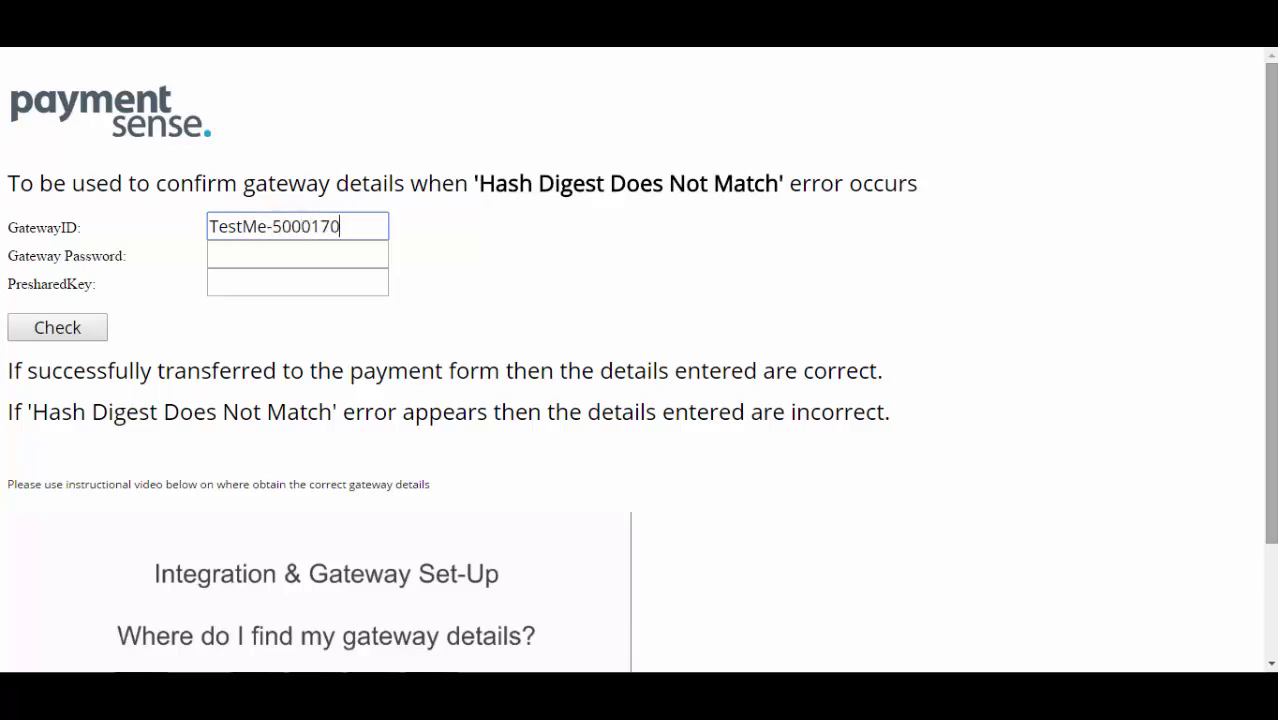
pyautogui.press('Tab')
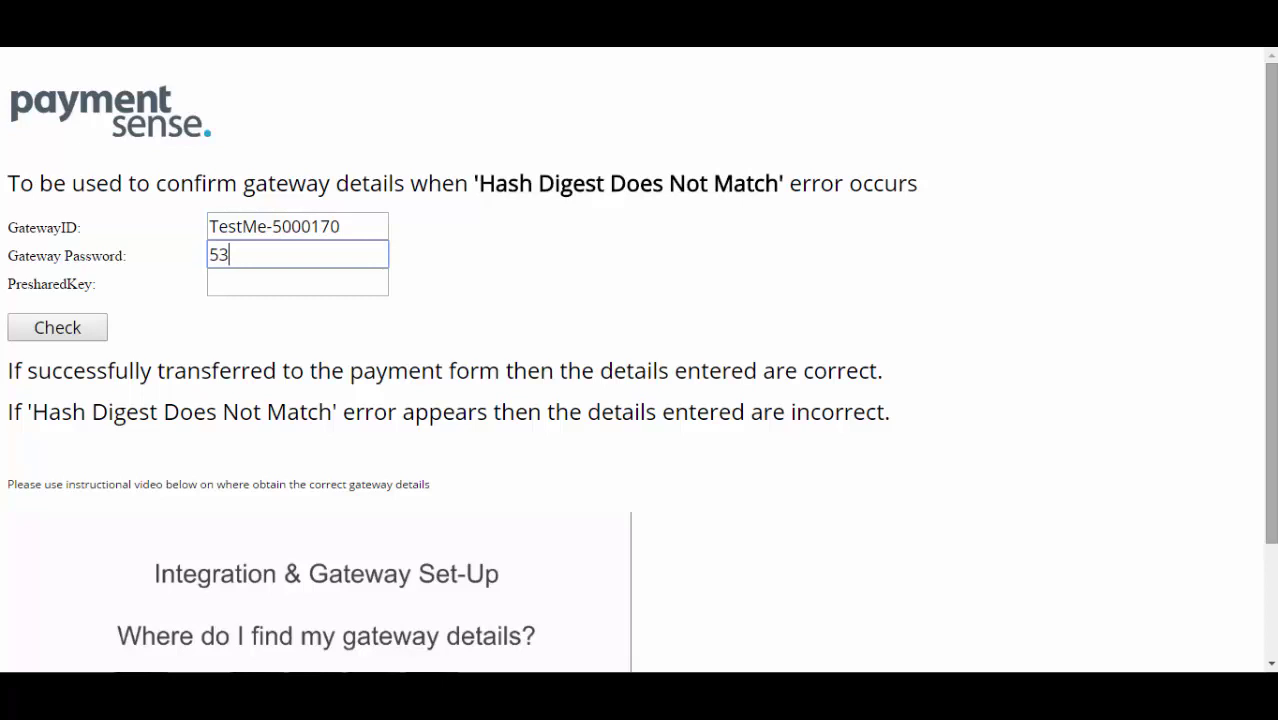
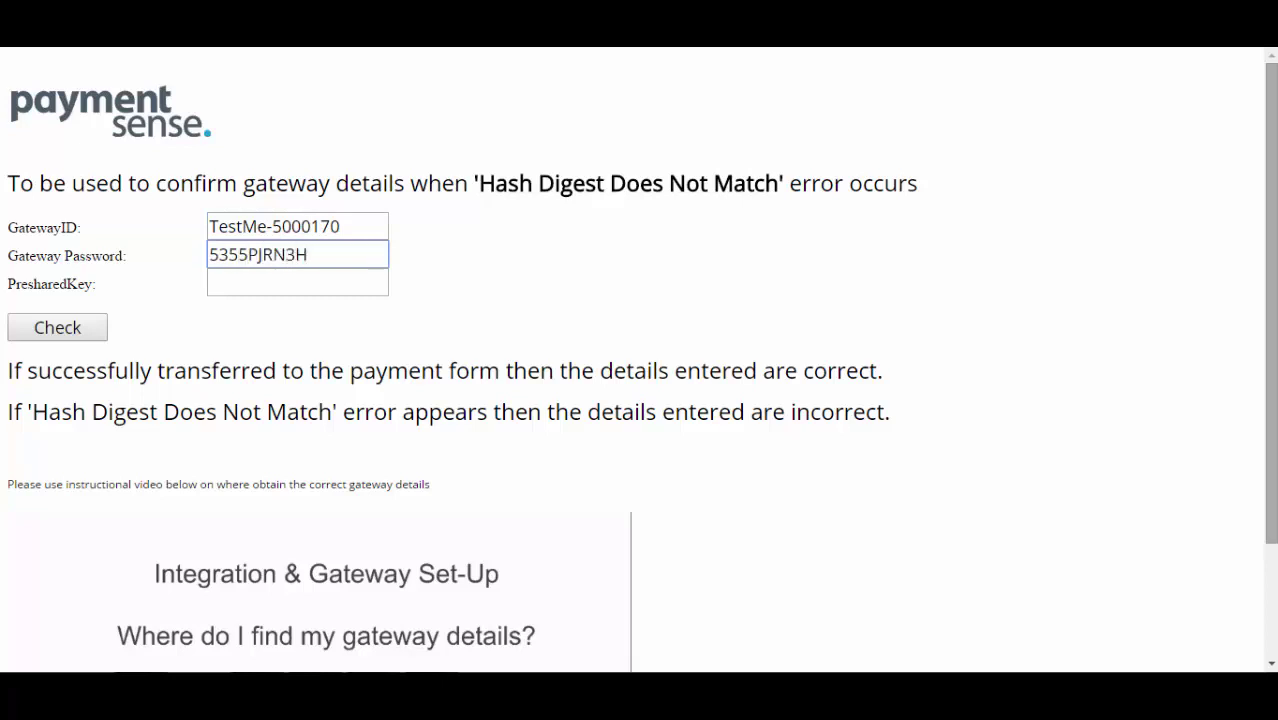
pyautogui.click(317, 281)
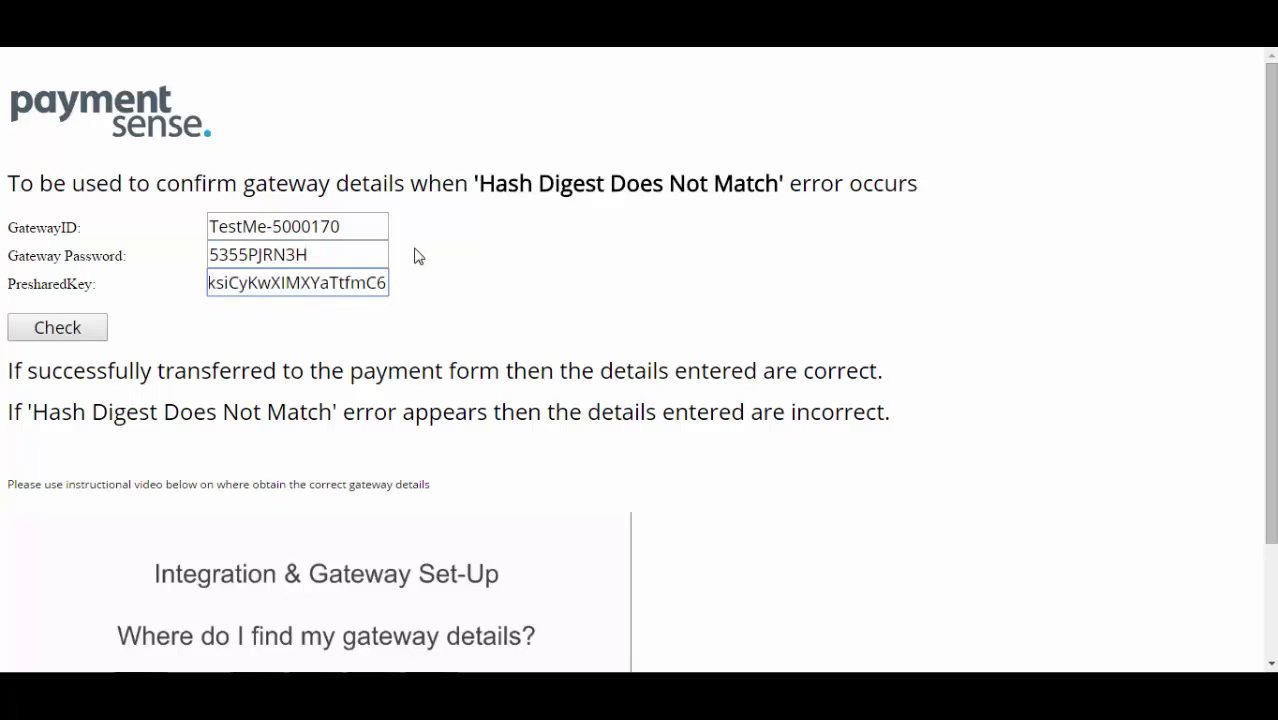
pyautogui.click(50, 336)
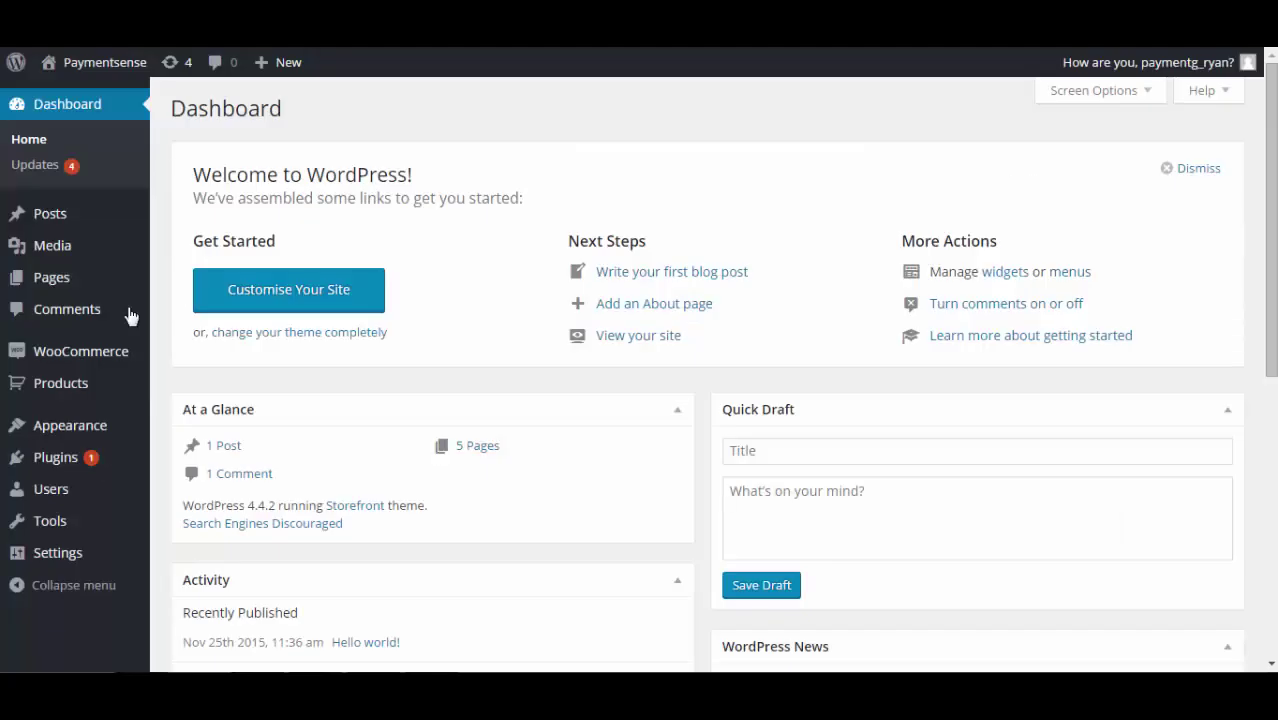
# Go to the Paymentsense gateway page under WooCommerce Checkout settings.
pyautogui.moveTo(80, 362)
pyautogui.click(173, 438)
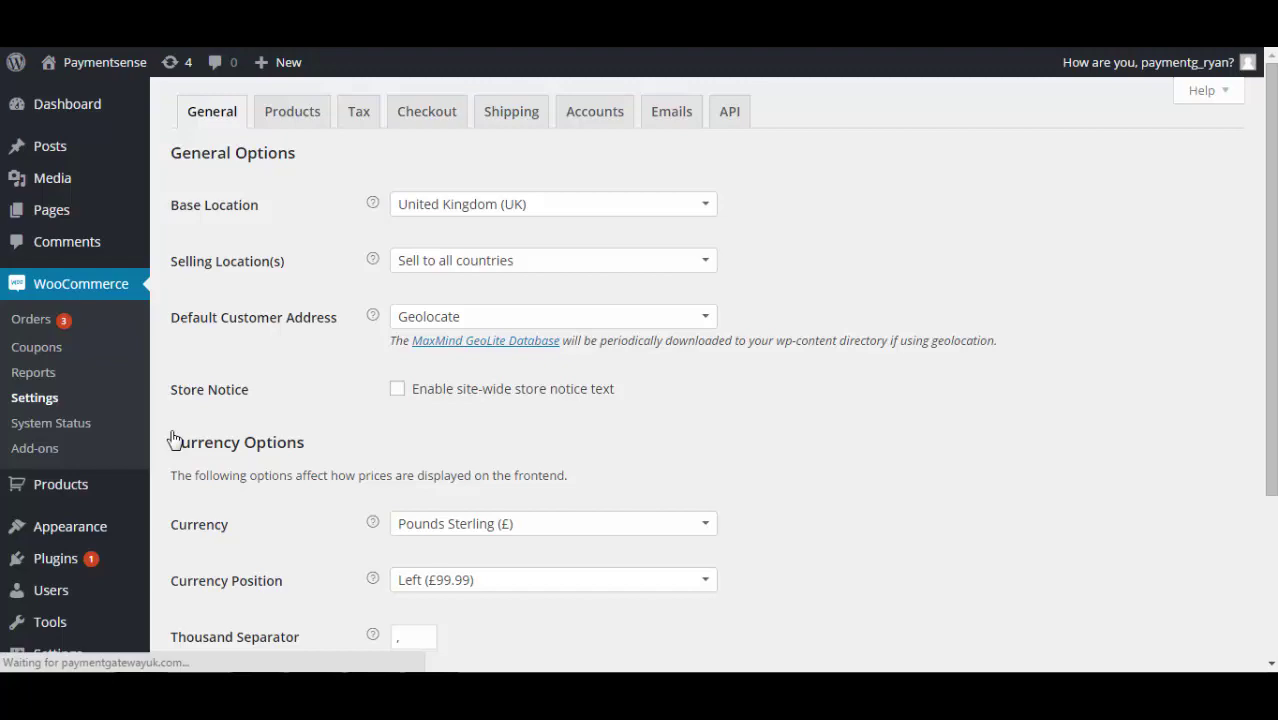
pyautogui.click(455, 120)
pyautogui.click(593, 149)
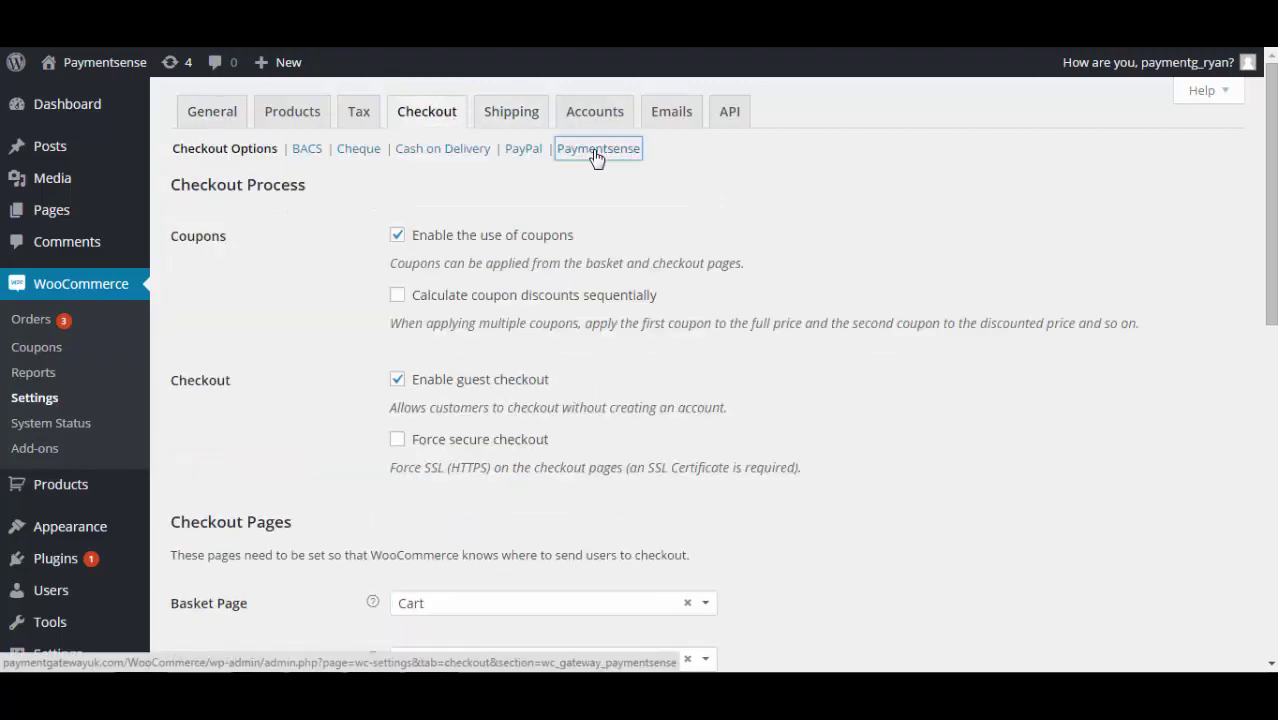
pyautogui.scroll(-4, 563, 249)
# Fill in the gateway merchant ID, password and pasted pre-shared key, then save.
pyautogui.click(537, 237)
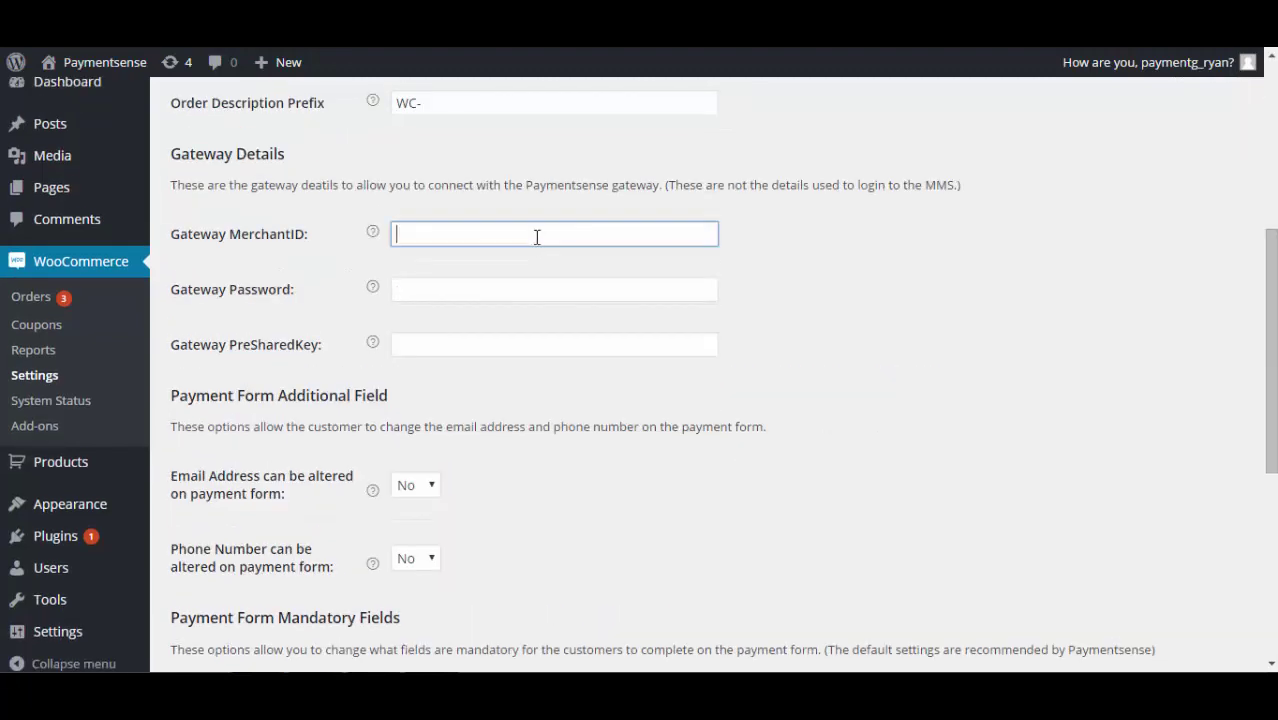
pyautogui.write('TestMe-5000170')
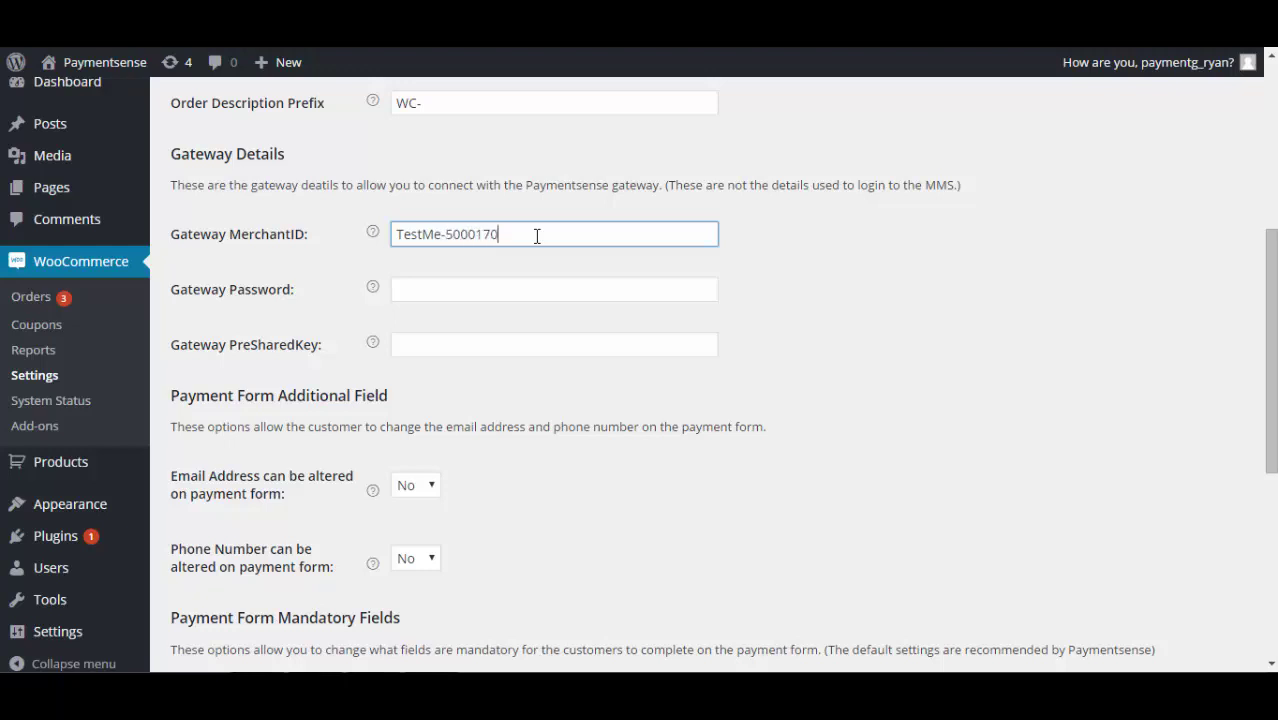
pyautogui.press('Tab')
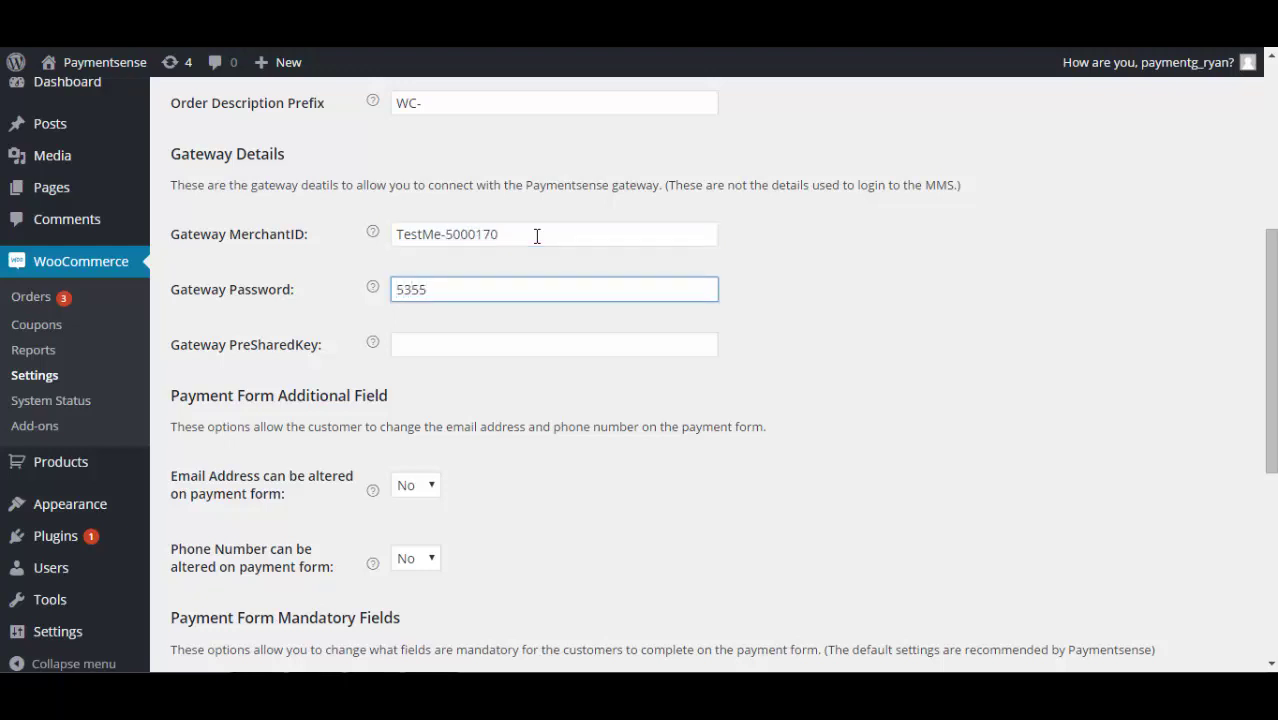
pyautogui.press('Tab')
pyautogui.hotkey('ctrl', 'v')
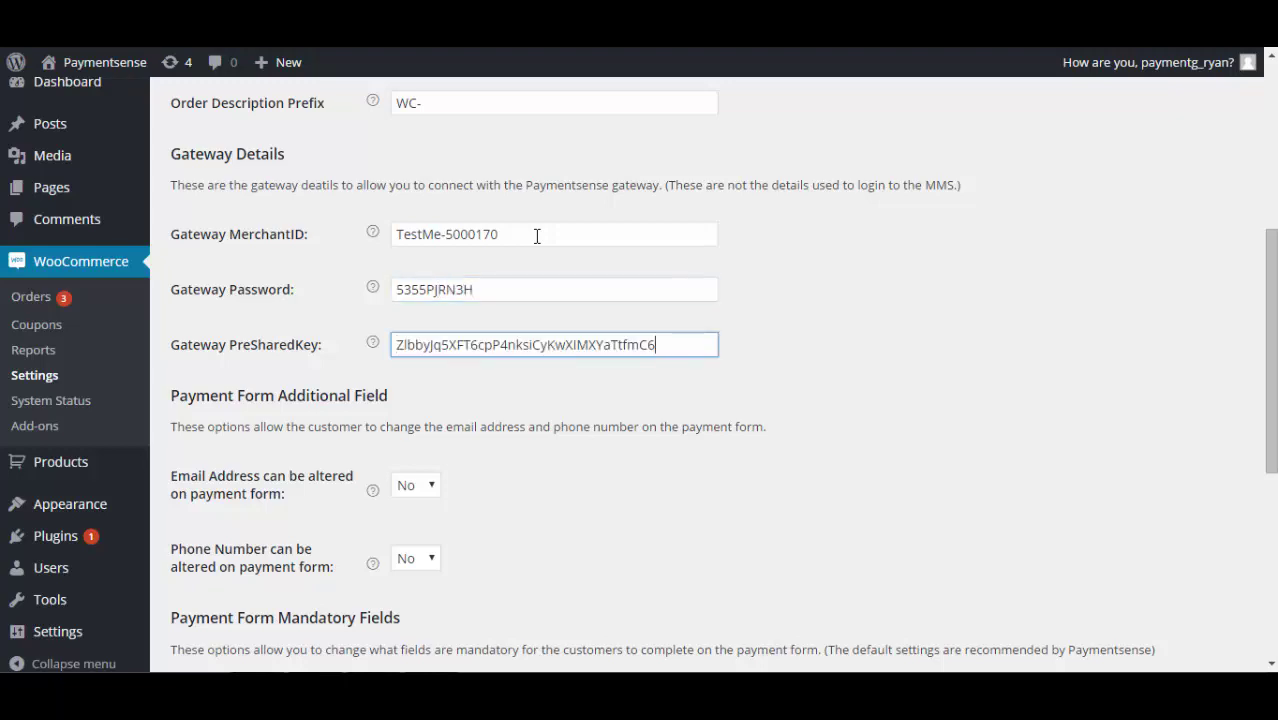
pyautogui.scroll(-5, 535, 240)
pyautogui.click(192, 584)
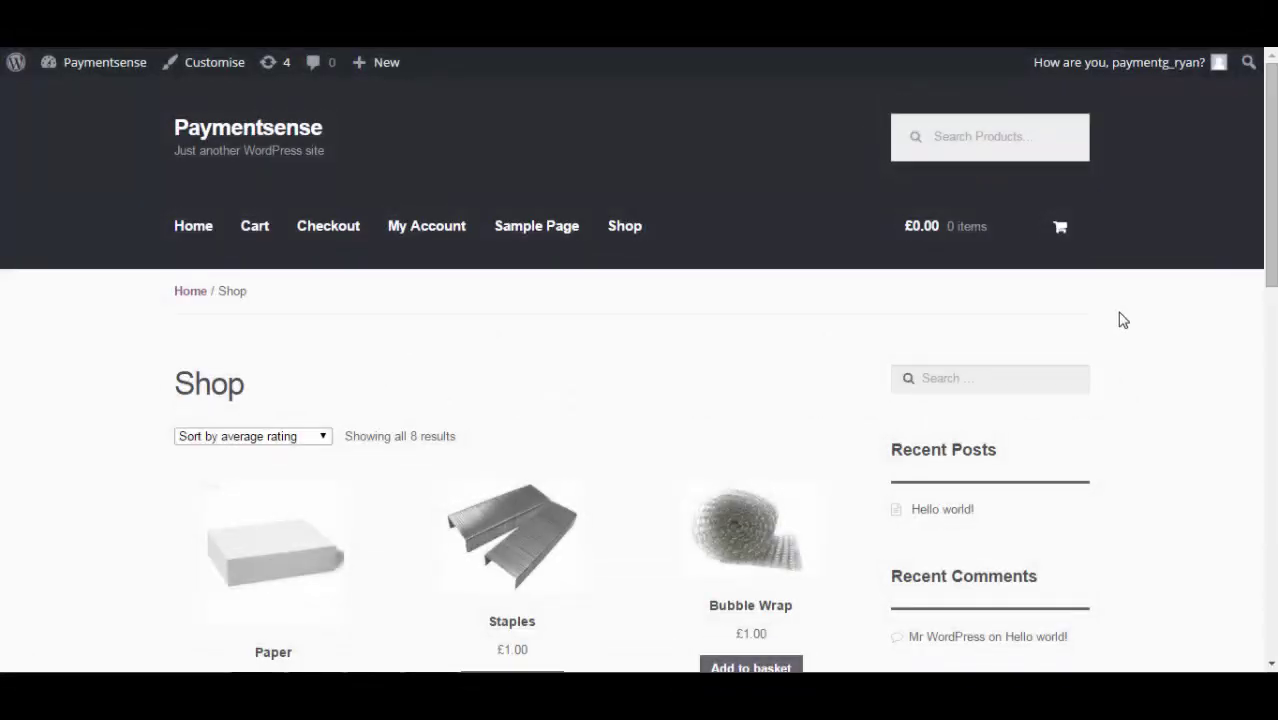
# Add Bubble Wrap (£1.00) to the basket, check out, and place the order with Card Payment.
pyautogui.scroll(-1, 1122, 320)
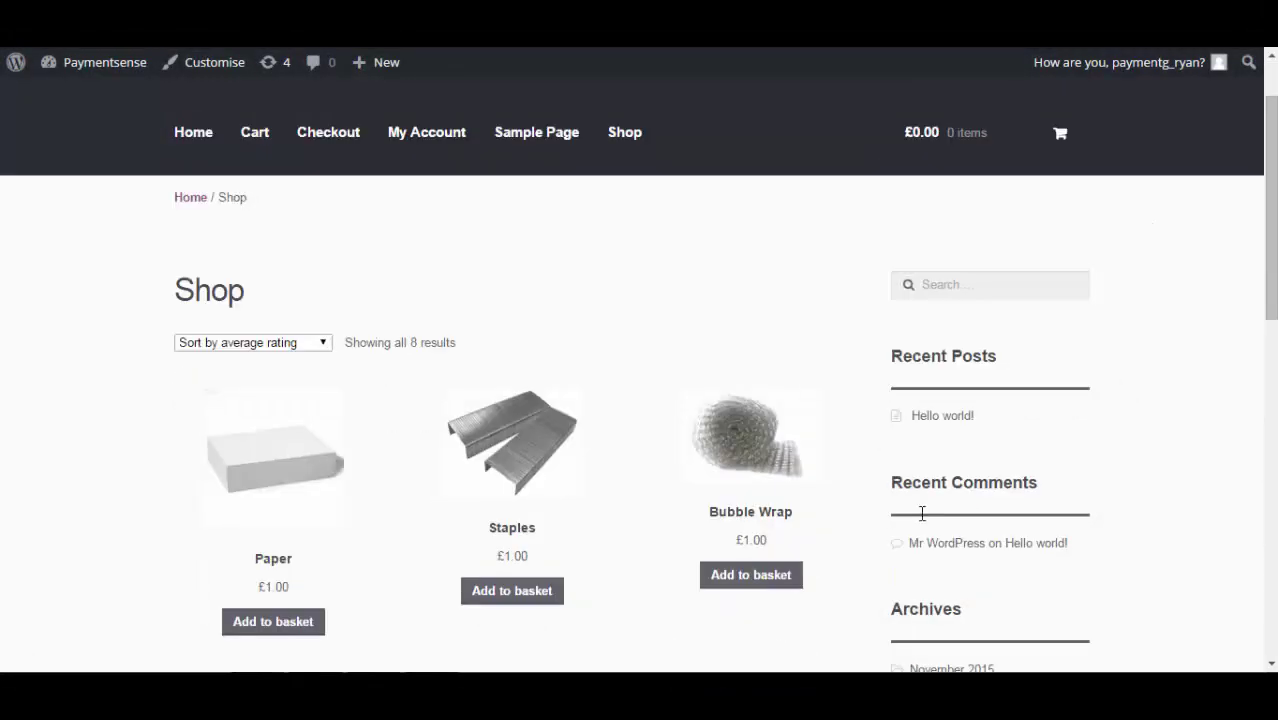
pyautogui.click(785, 580)
pyautogui.click(782, 608)
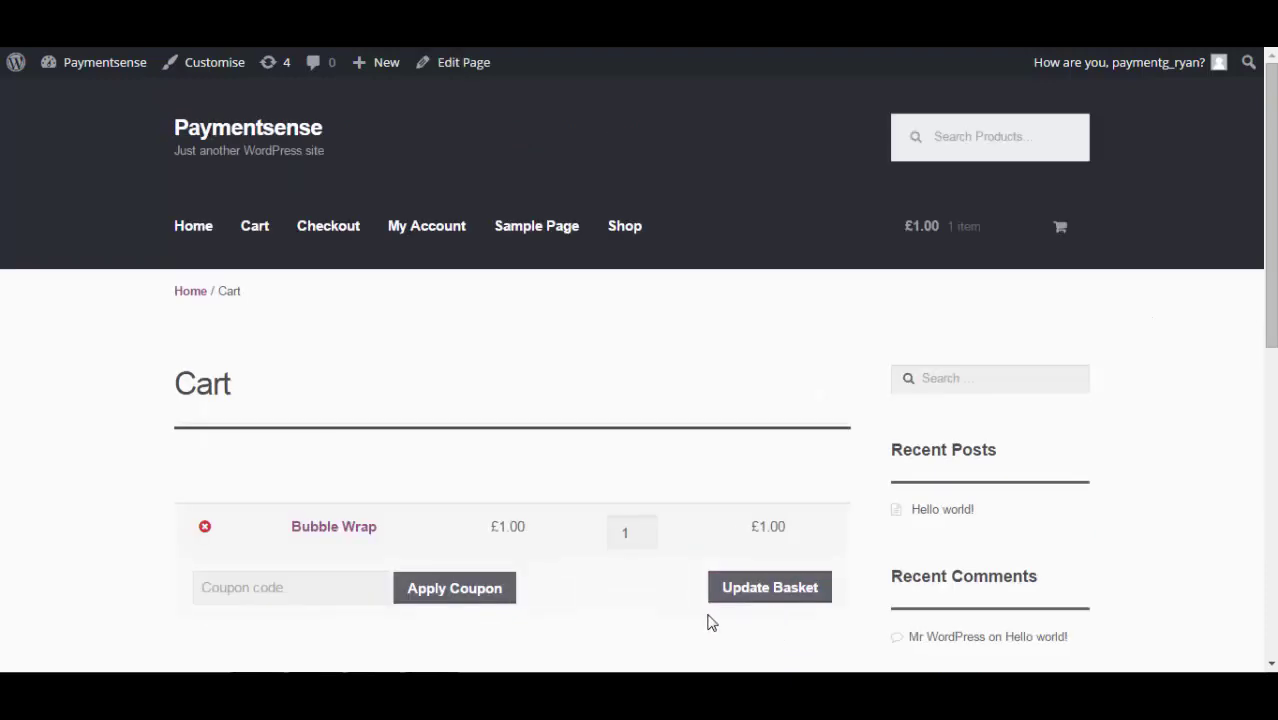
pyautogui.scroll(-3, 625, 621)
pyautogui.click(610, 577)
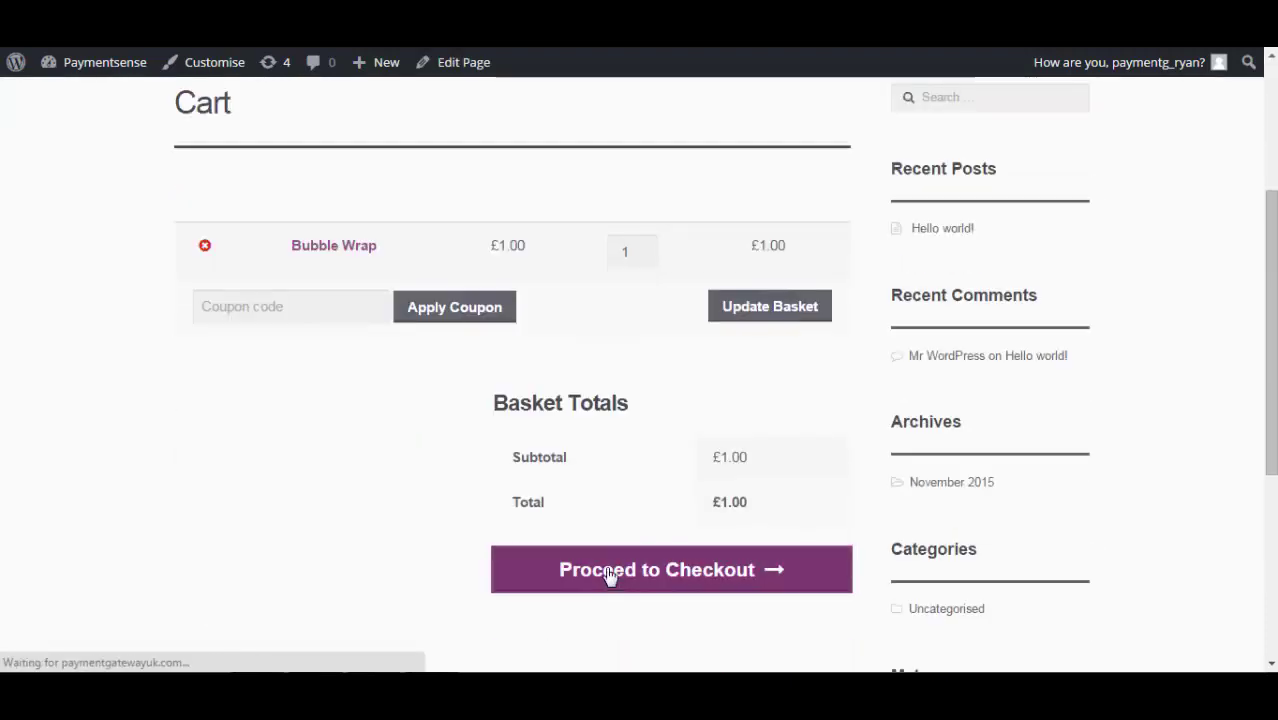
pyautogui.scroll(-4, 530, 535)
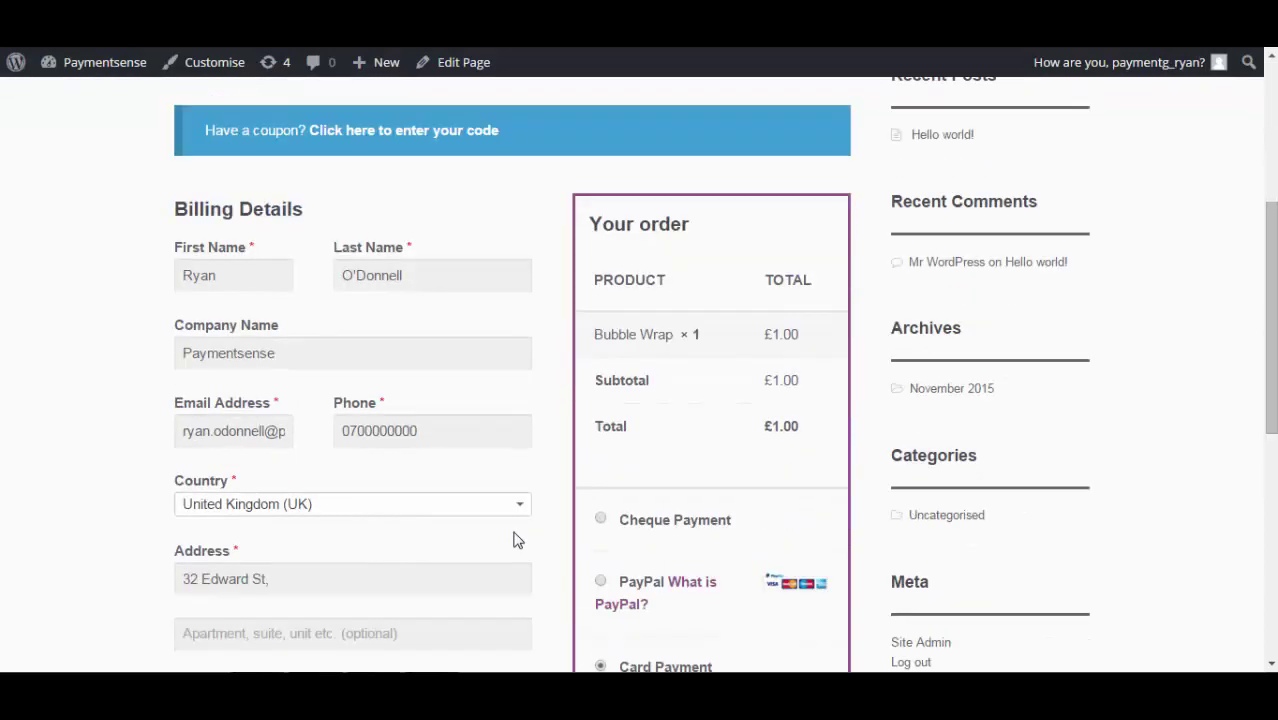
pyautogui.scroll(-4, 517, 540)
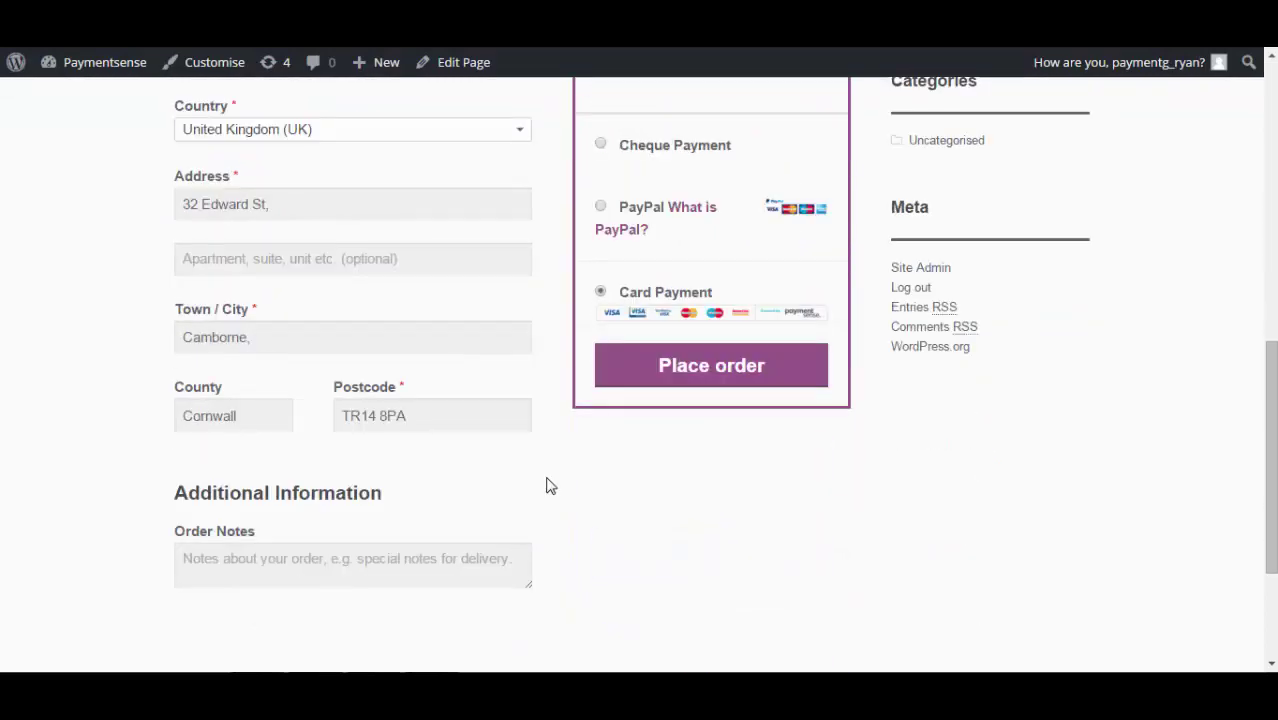
pyautogui.click(672, 383)
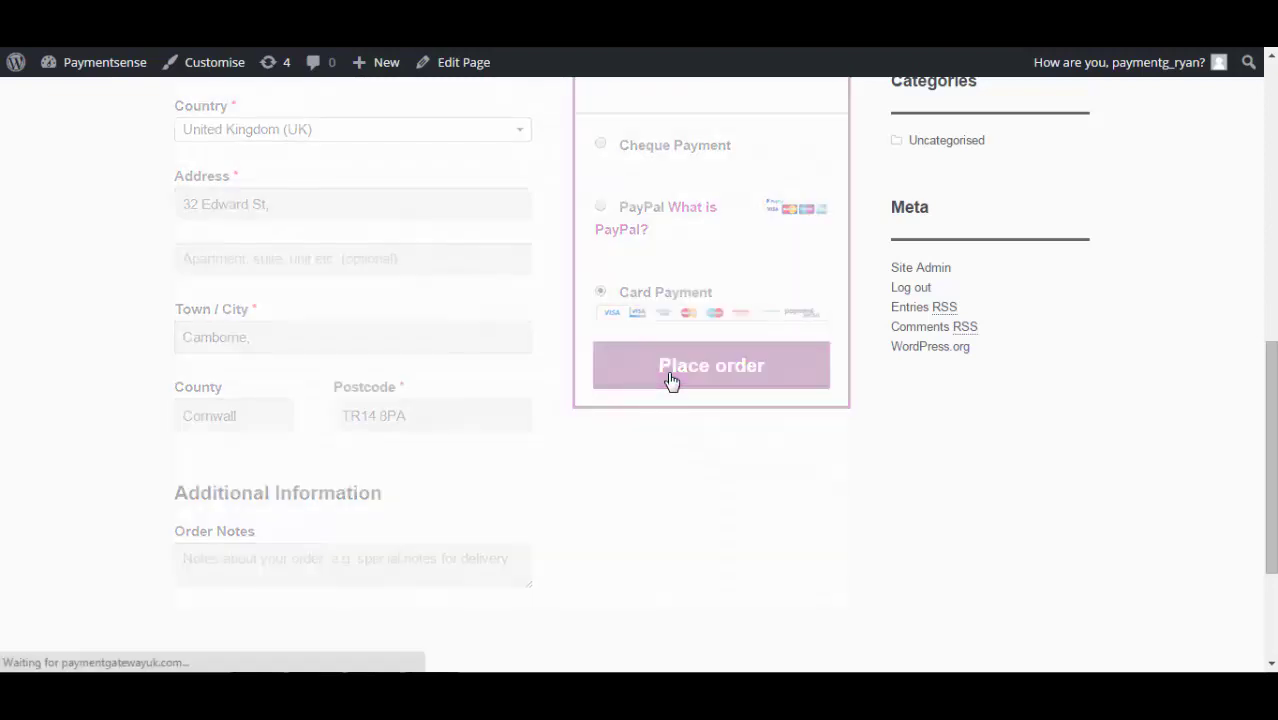
# Pay £1.00 with the pasted test card, expiry 01/2020 and CV2, then return to the webshop.
pyautogui.press('Tab')
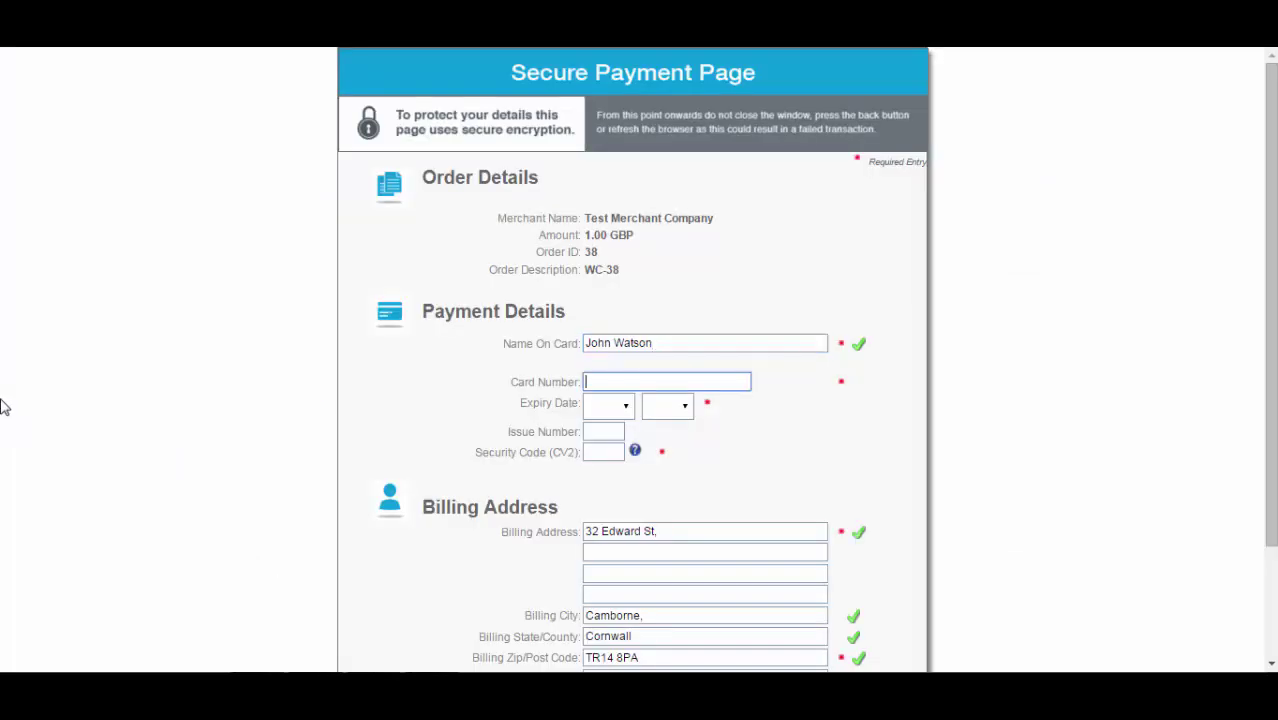
pyautogui.hotkey('ctrl', 'v')
pyautogui.click(590, 405)
pyautogui.click(596, 440)
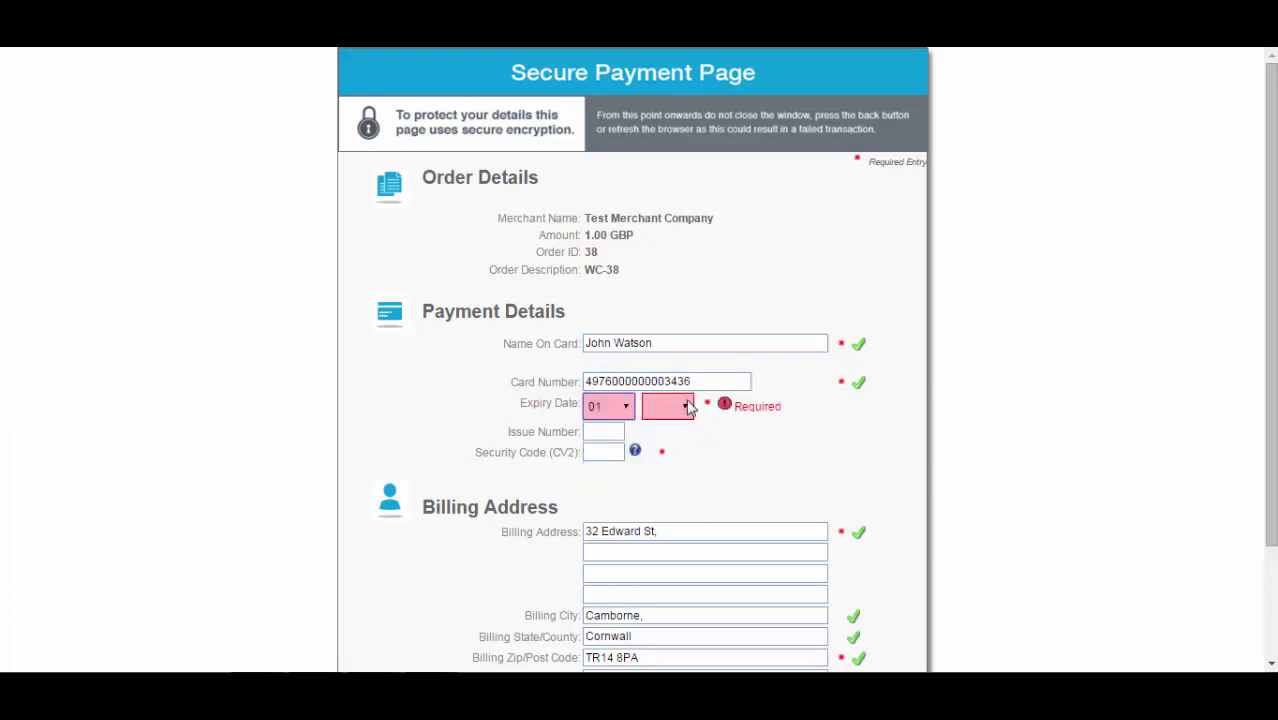
pyautogui.click(688, 406)
pyautogui.click(686, 494)
pyautogui.click(606, 450)
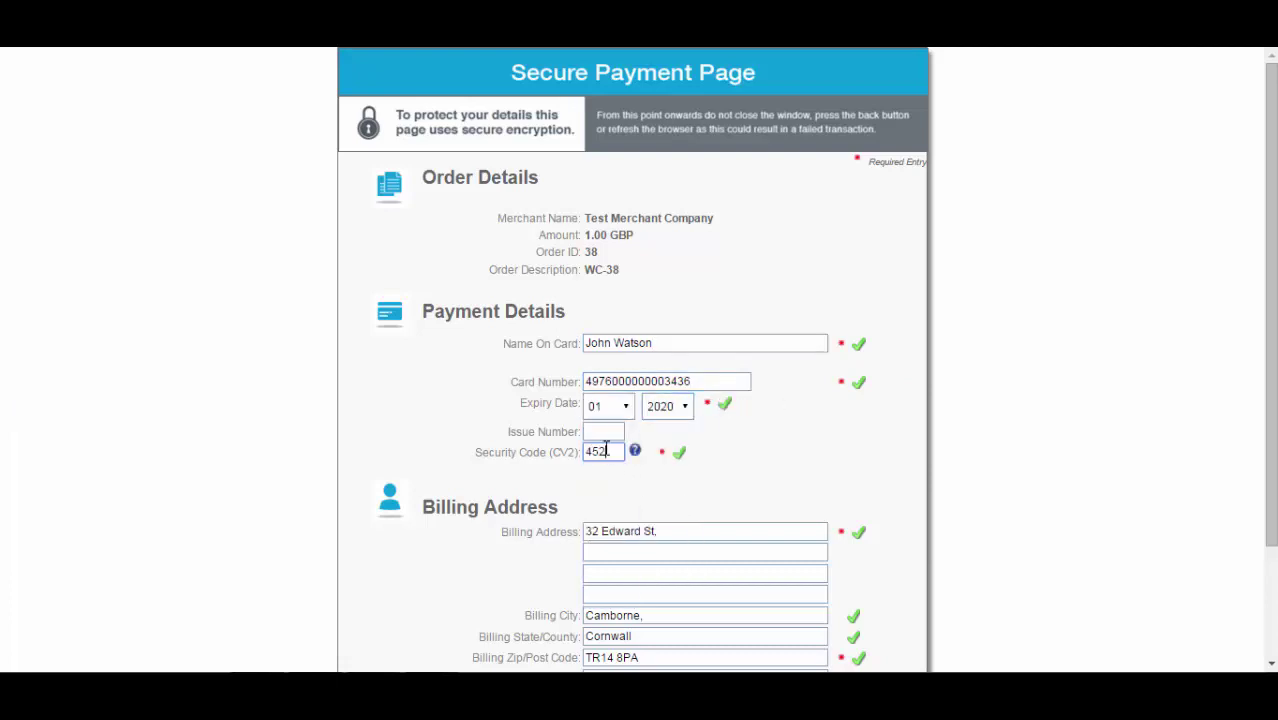
pyautogui.scroll(-2, 767, 486)
pyautogui.click(662, 592)
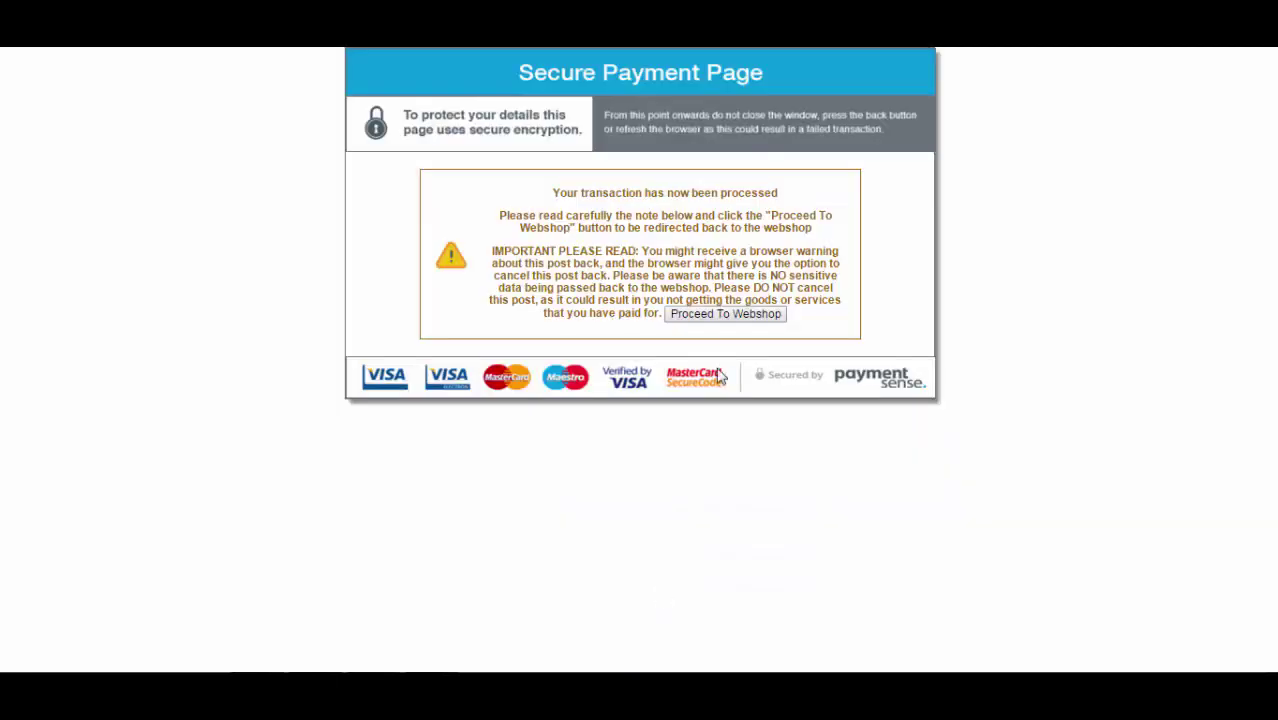
pyautogui.click(724, 314)
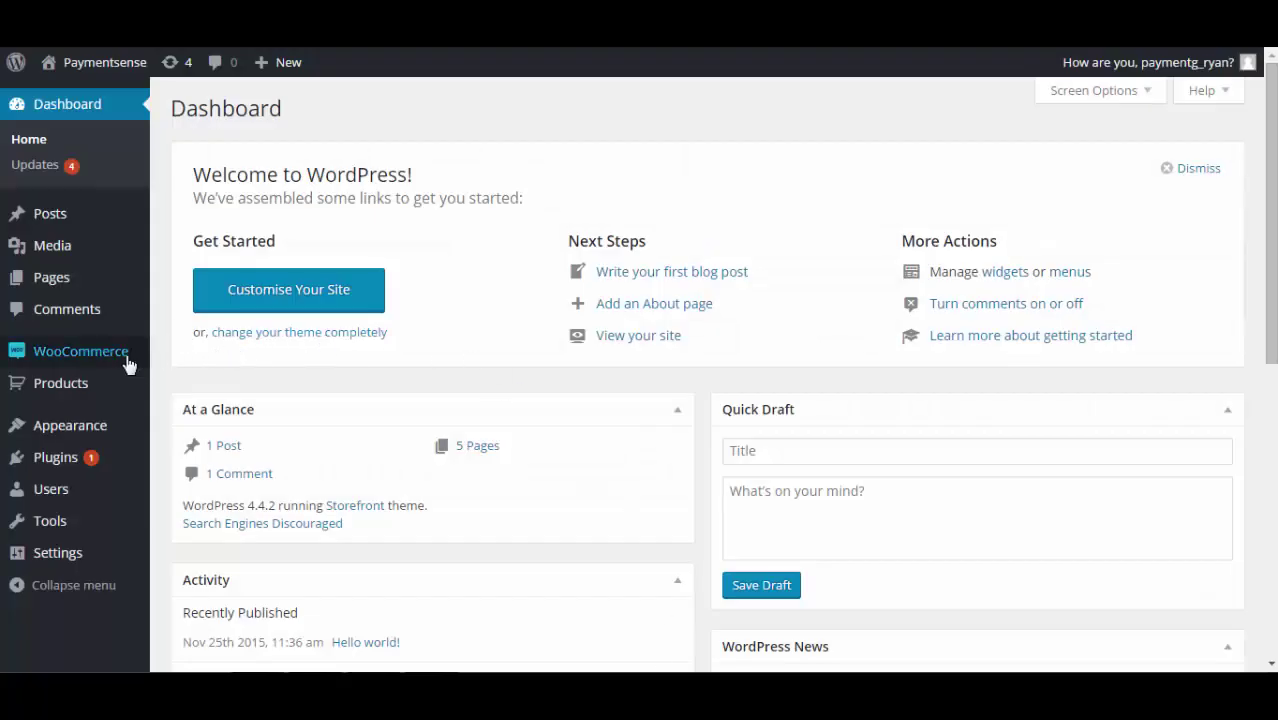
# Check the new £1.00 order in WooCommerce Orders, then open MMS Transaction History.
pyautogui.moveTo(127, 363)
pyautogui.click(220, 358)
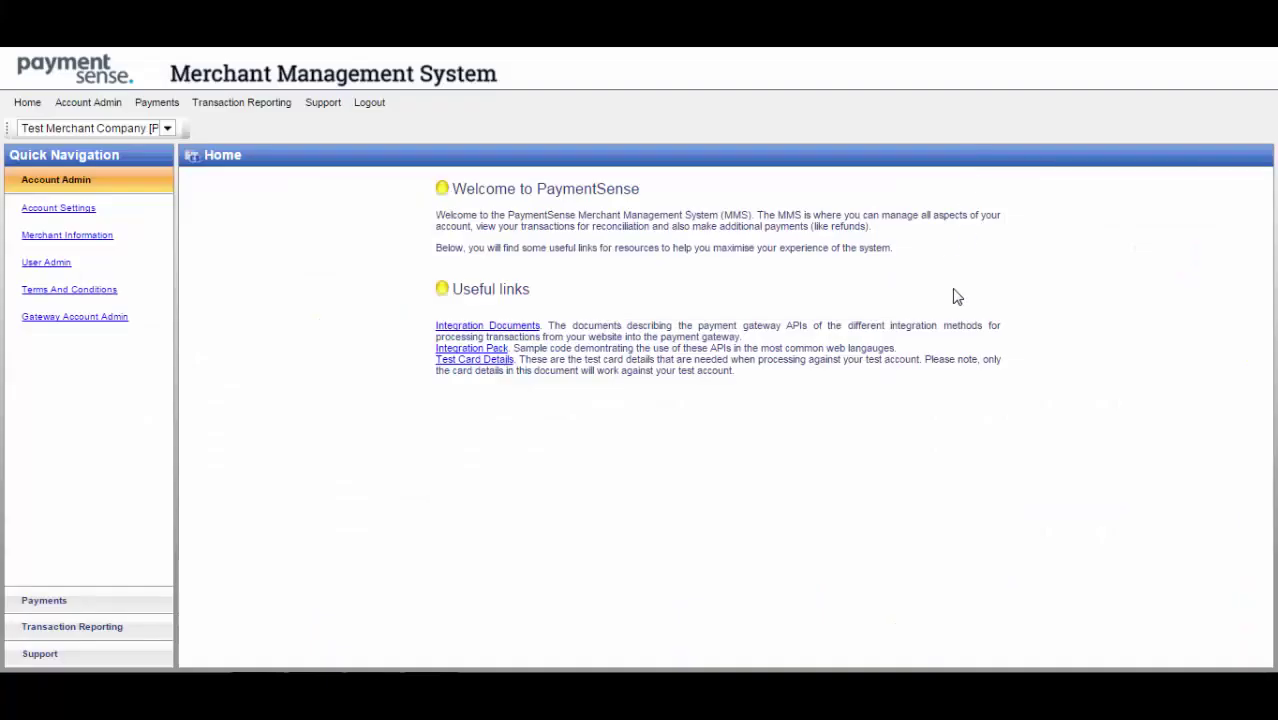
pyautogui.click(160, 626)
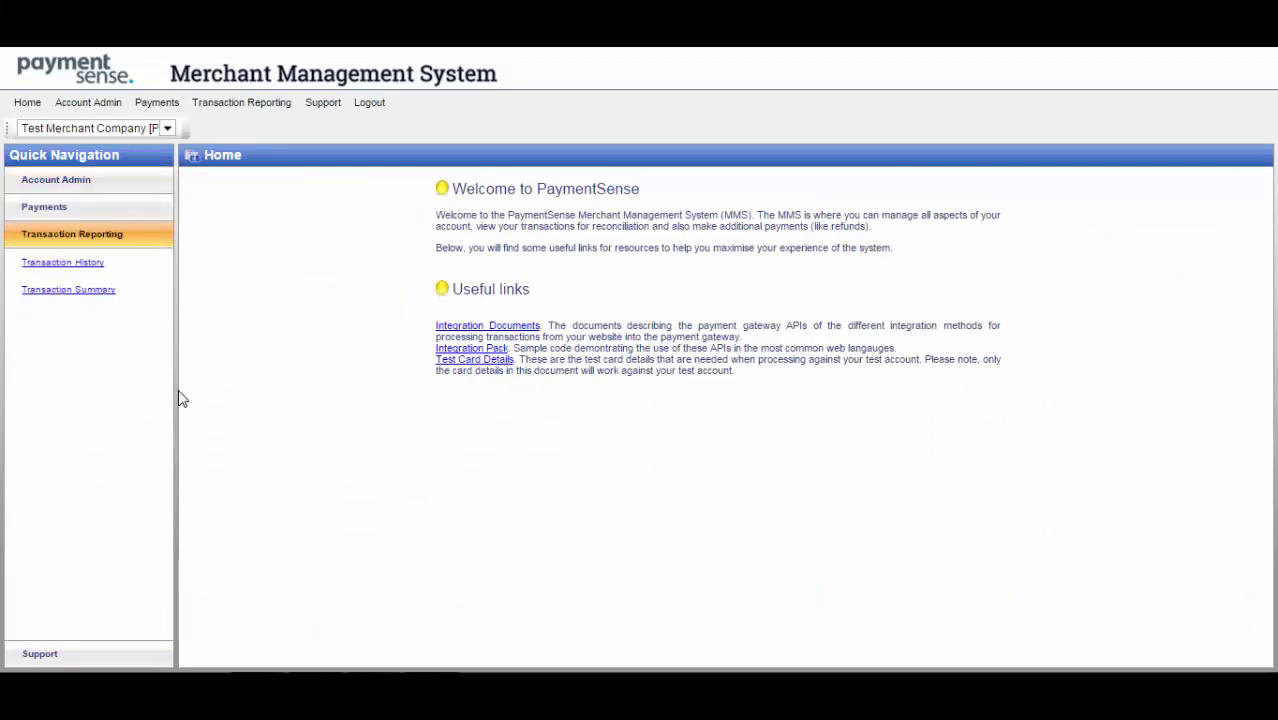
pyautogui.click(98, 264)
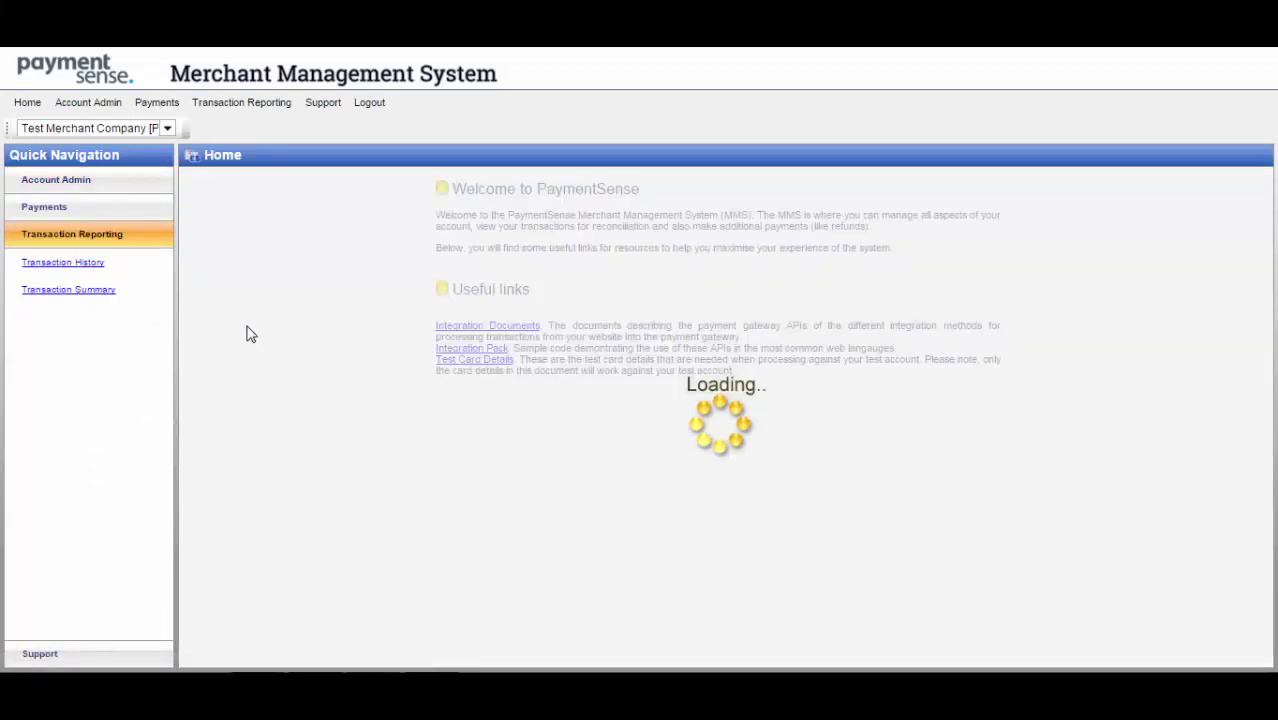